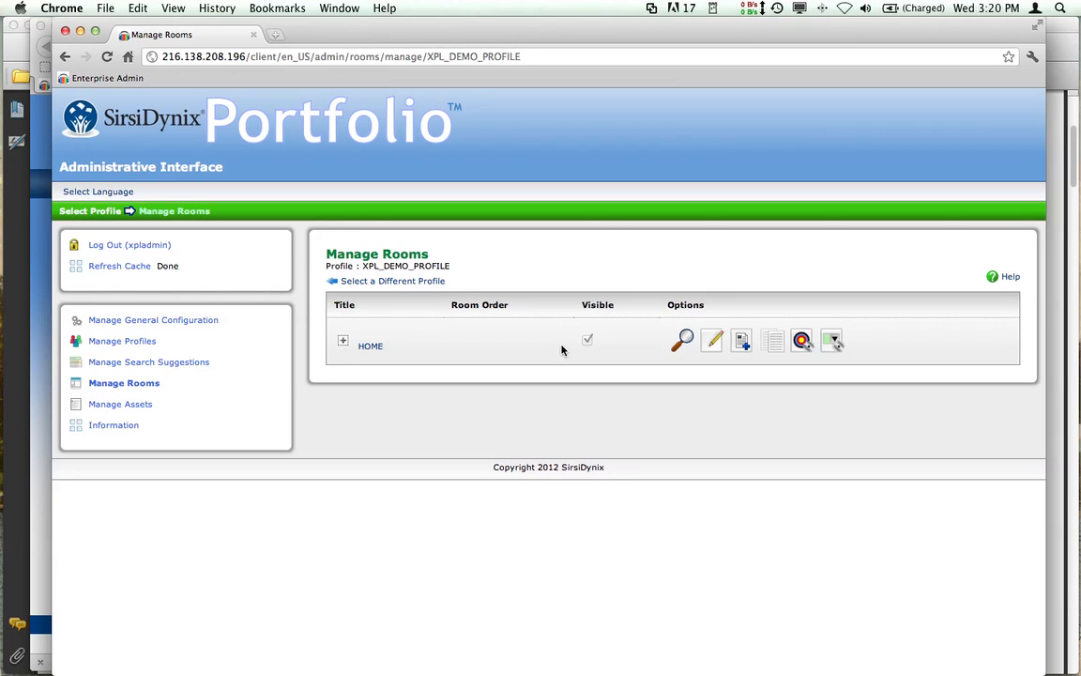
- Open the HOME room, edit its main content block and enter the heading text "XPL Public Library"
click(686, 340)
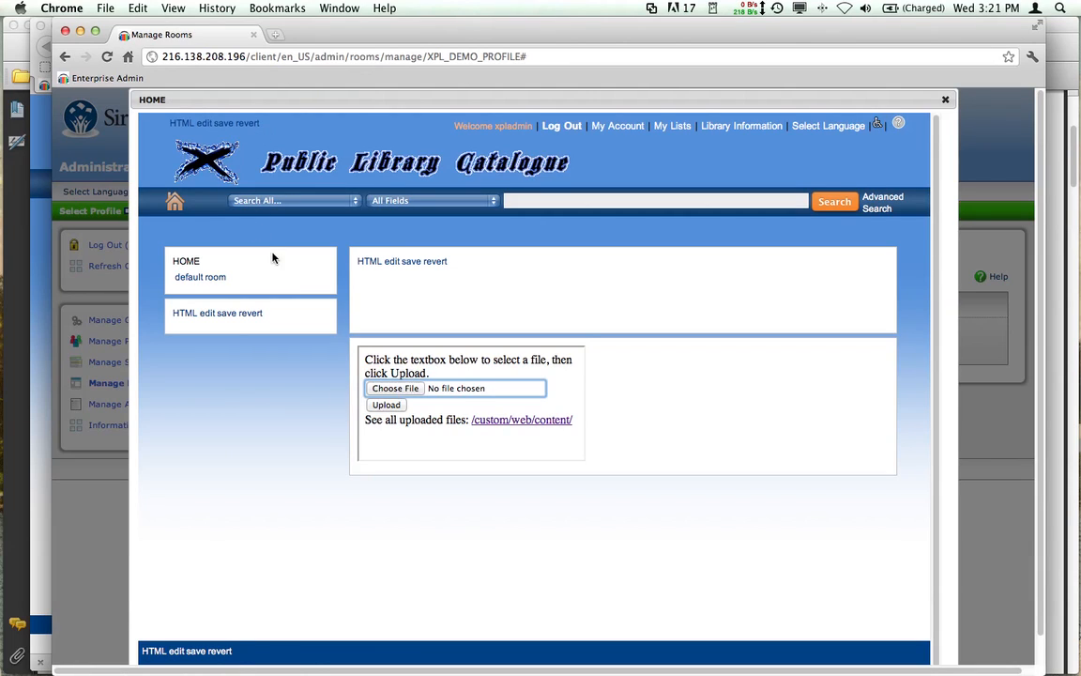
click(397, 263)
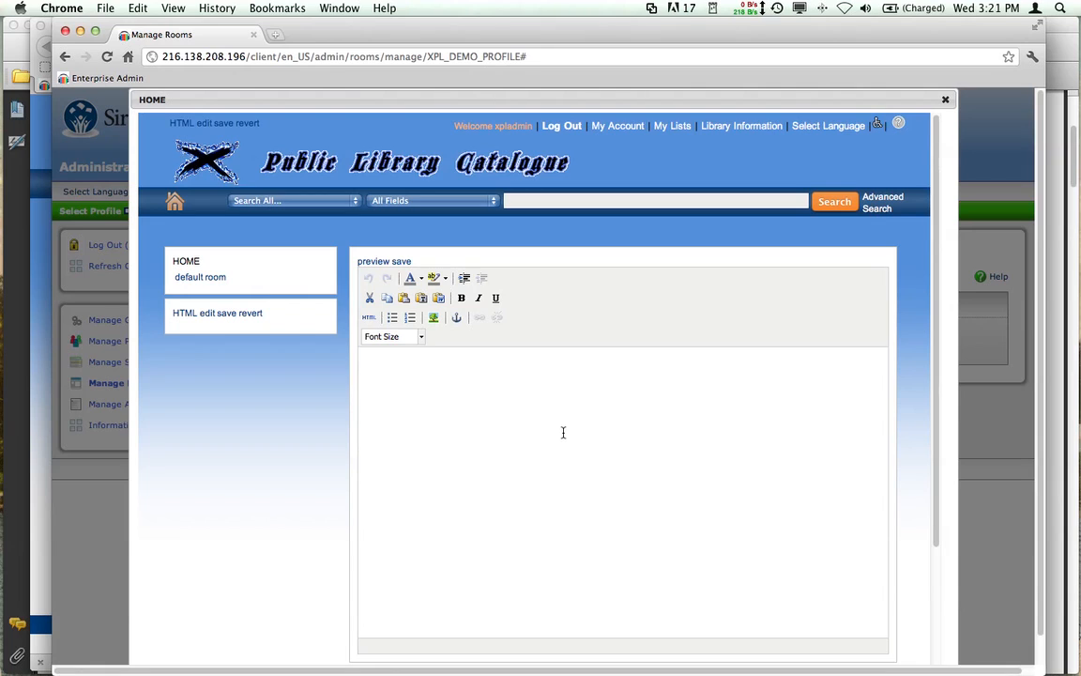
scroll(556, 424, down, 2)
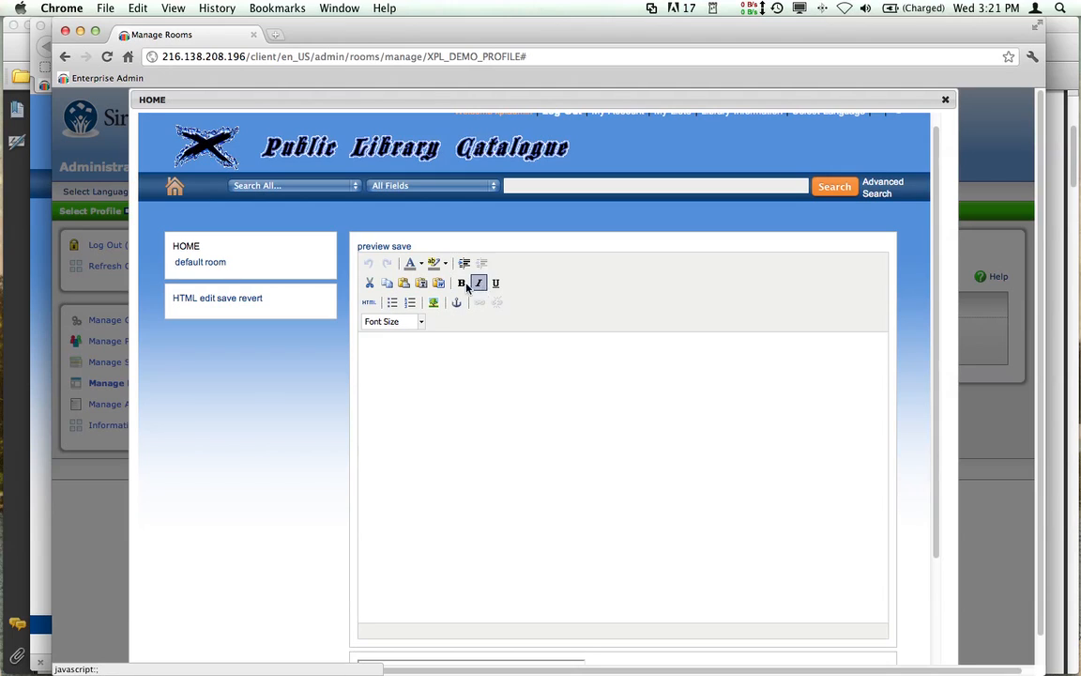
click(425, 352)
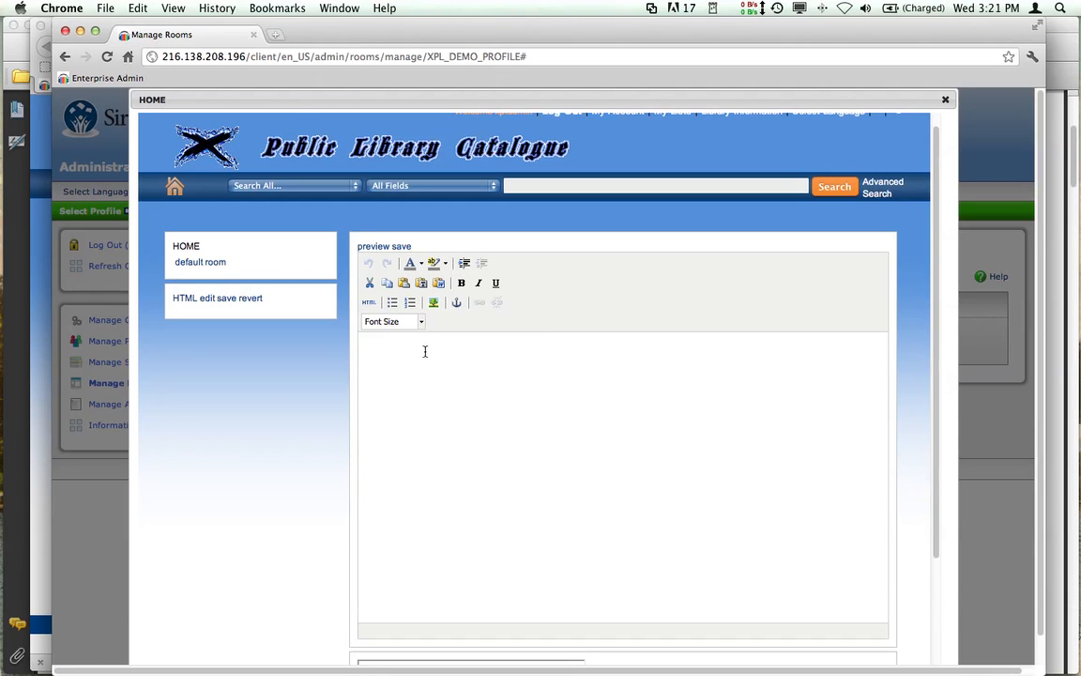
text(XPL Public Library)
- Set the "XPL Public Library" heading to font size 7 (36pt)
drag(435, 359, 357, 360)
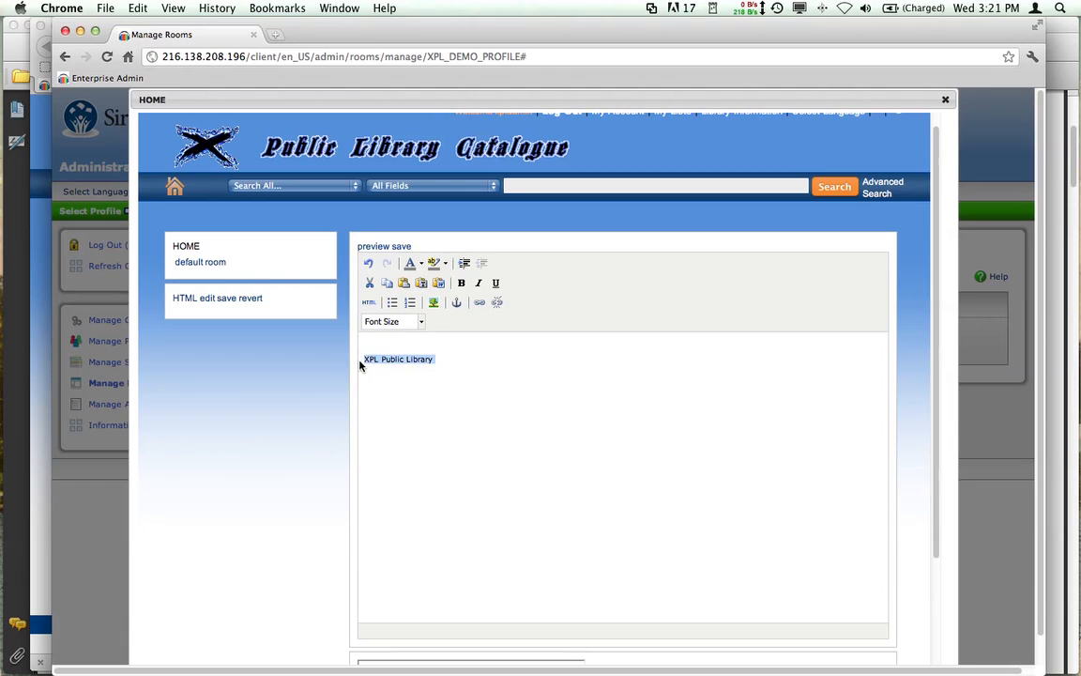
click(422, 322)
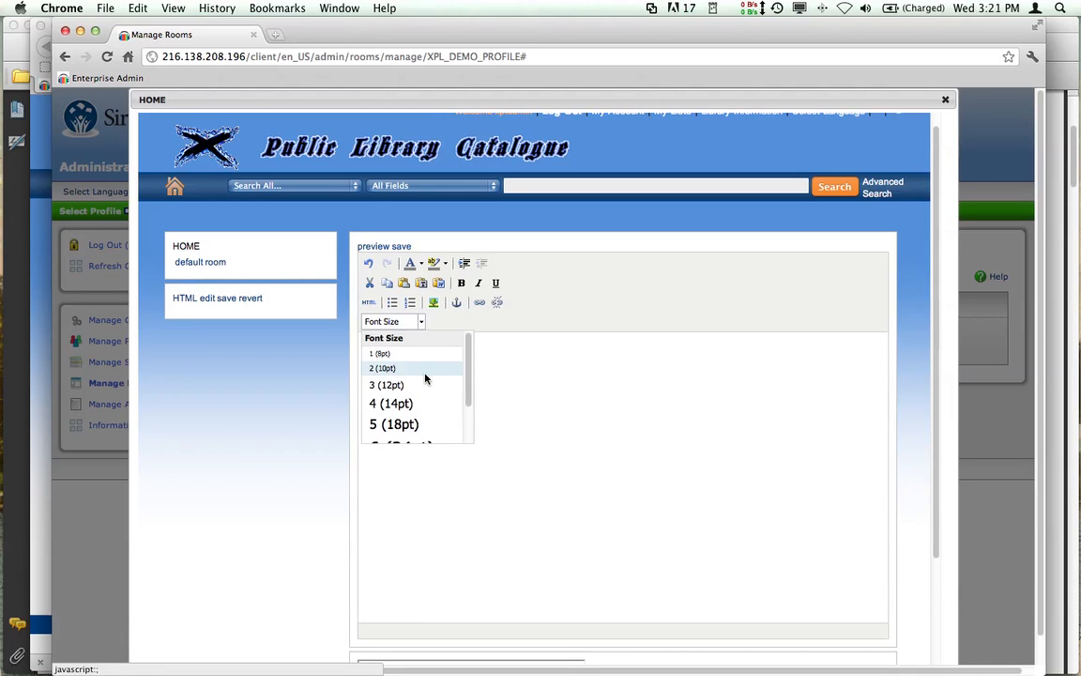
scroll(427, 432, down, 1)
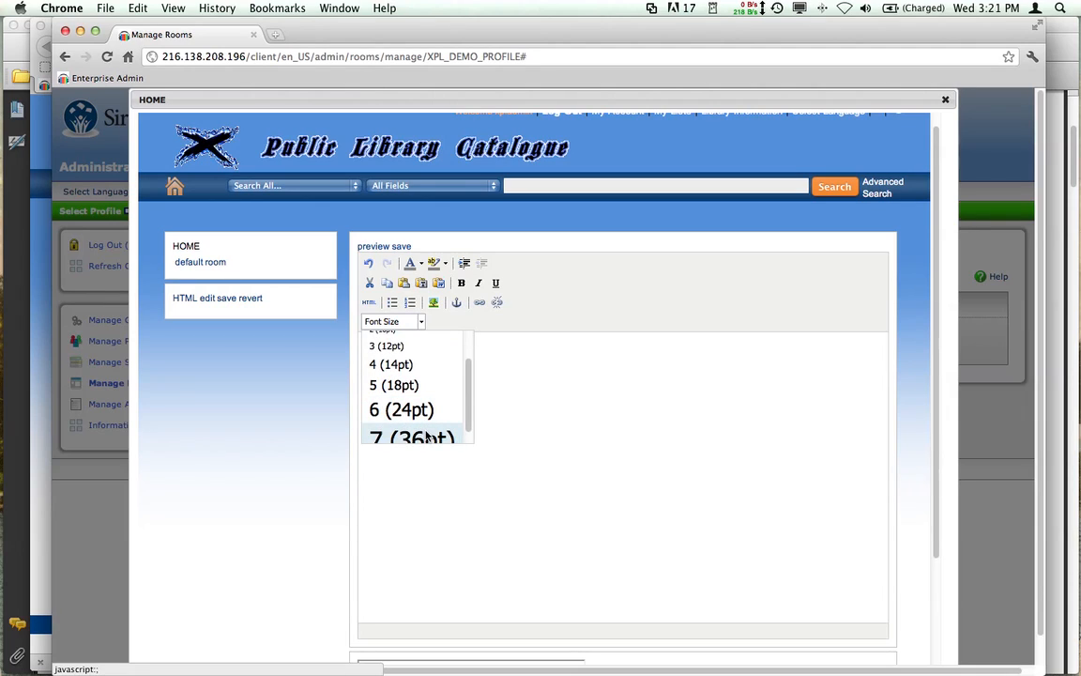
click(427, 435)
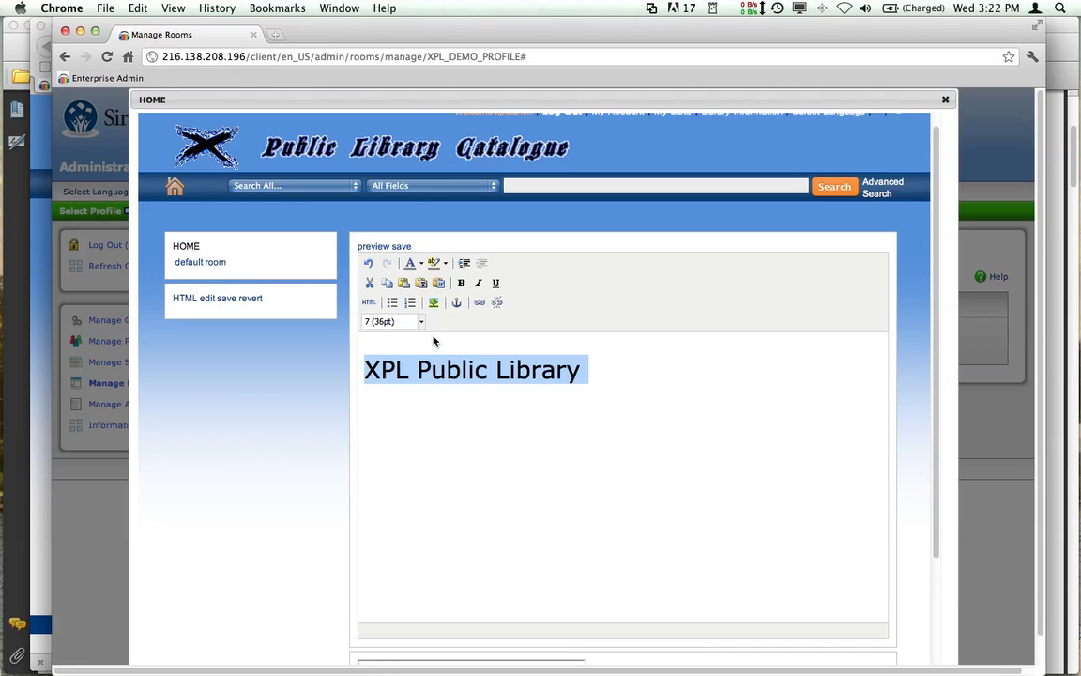
- Color the heading text orange with a black background and add empty space below it
click(422, 266)
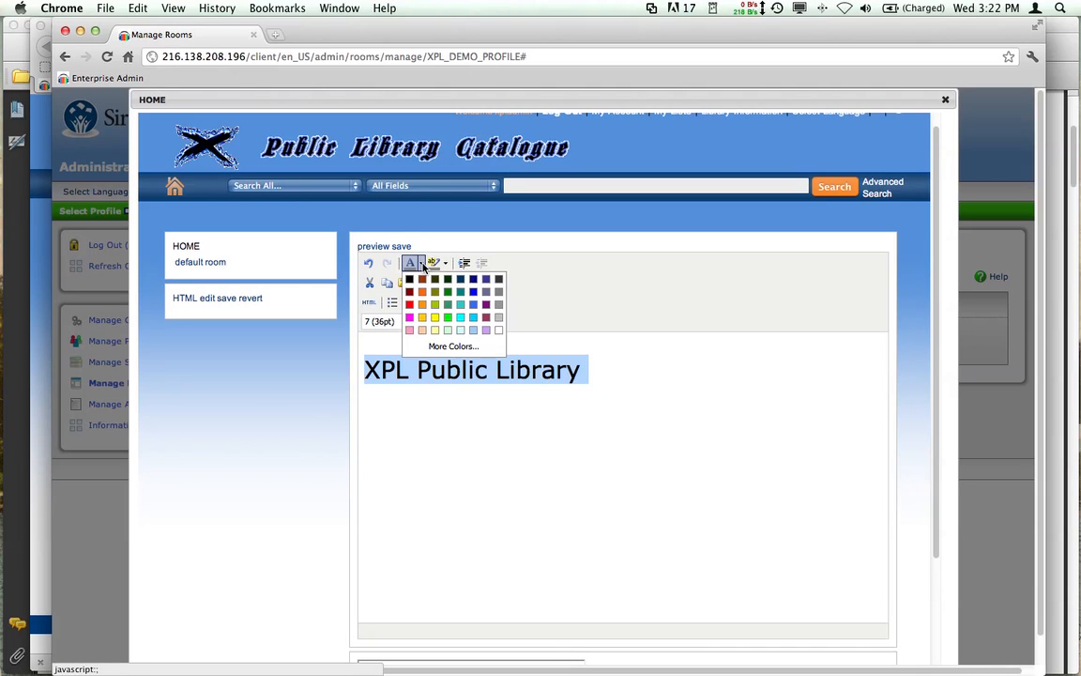
click(422, 304)
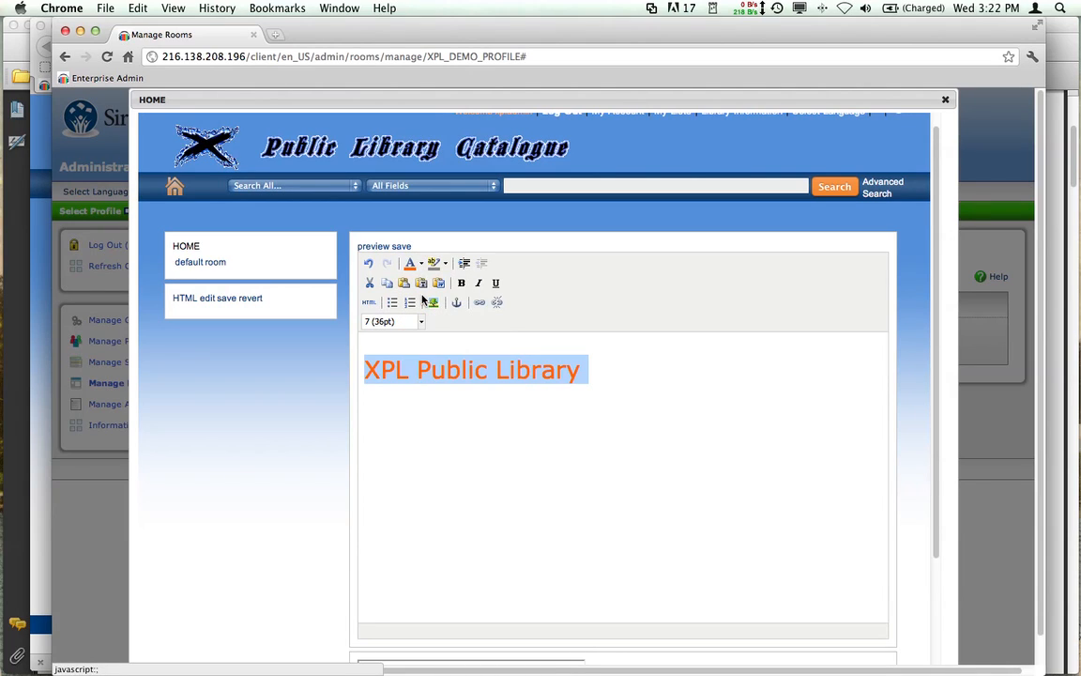
click(446, 264)
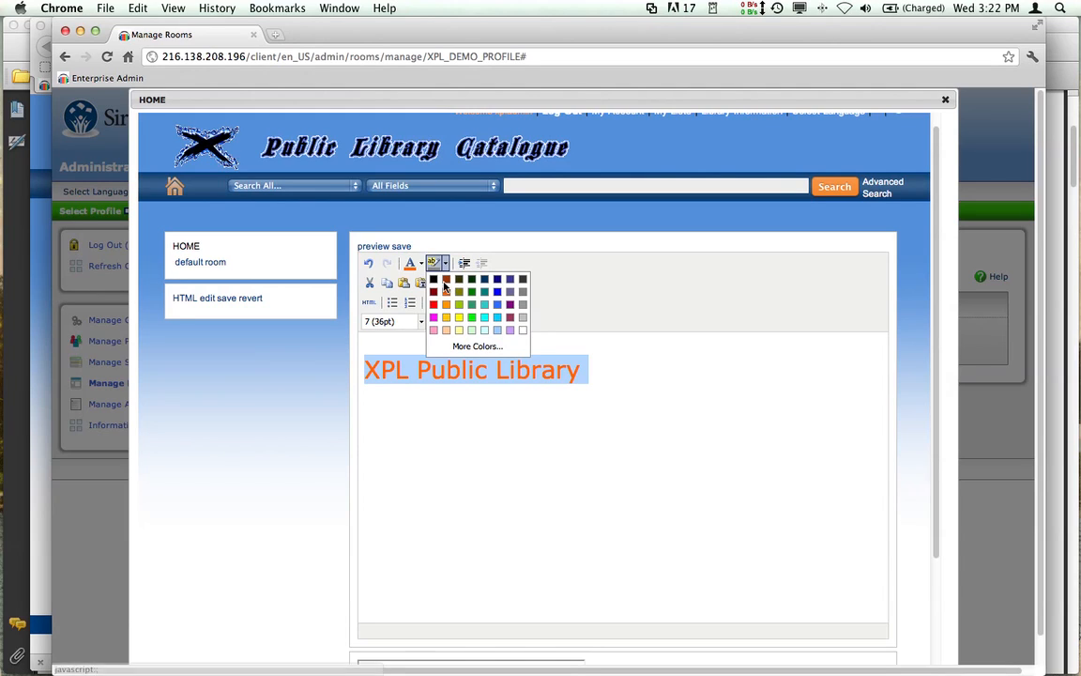
click(437, 284)
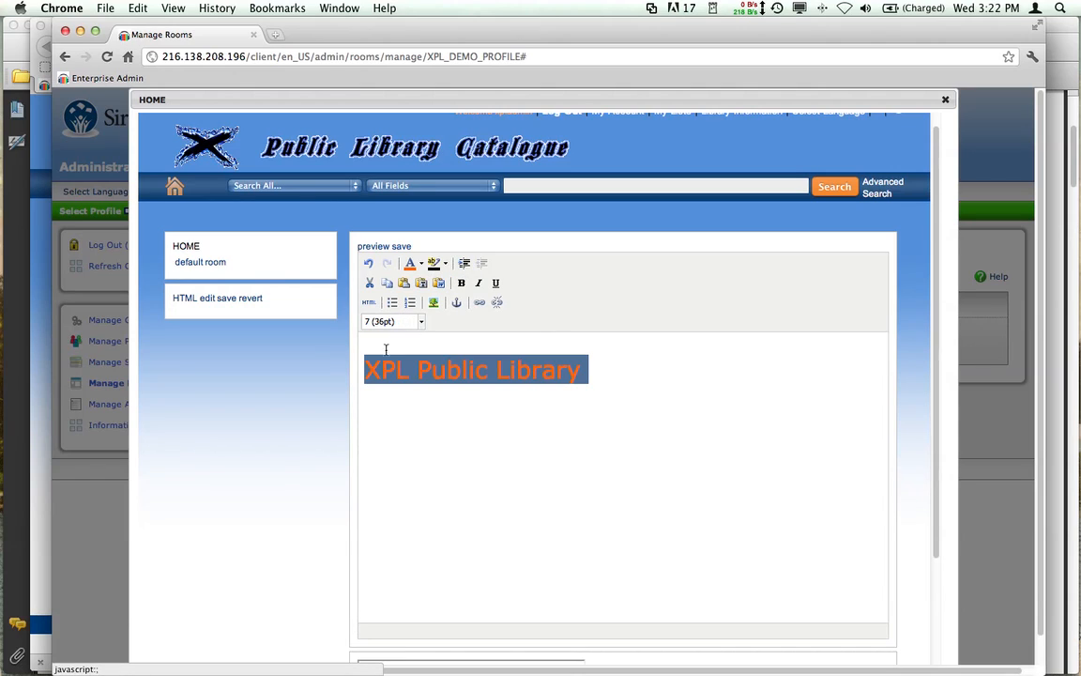
click(366, 370)
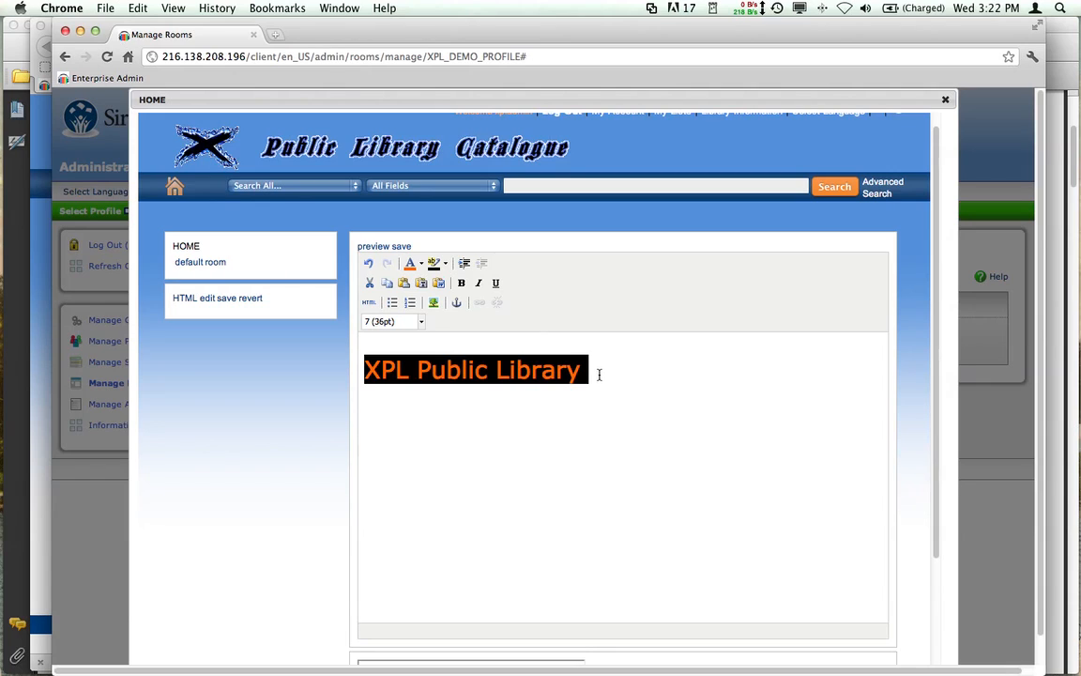
key(Return)
- Switch to Microsoft Word and open the recent document Library Hours.doc
key(super+Tab)
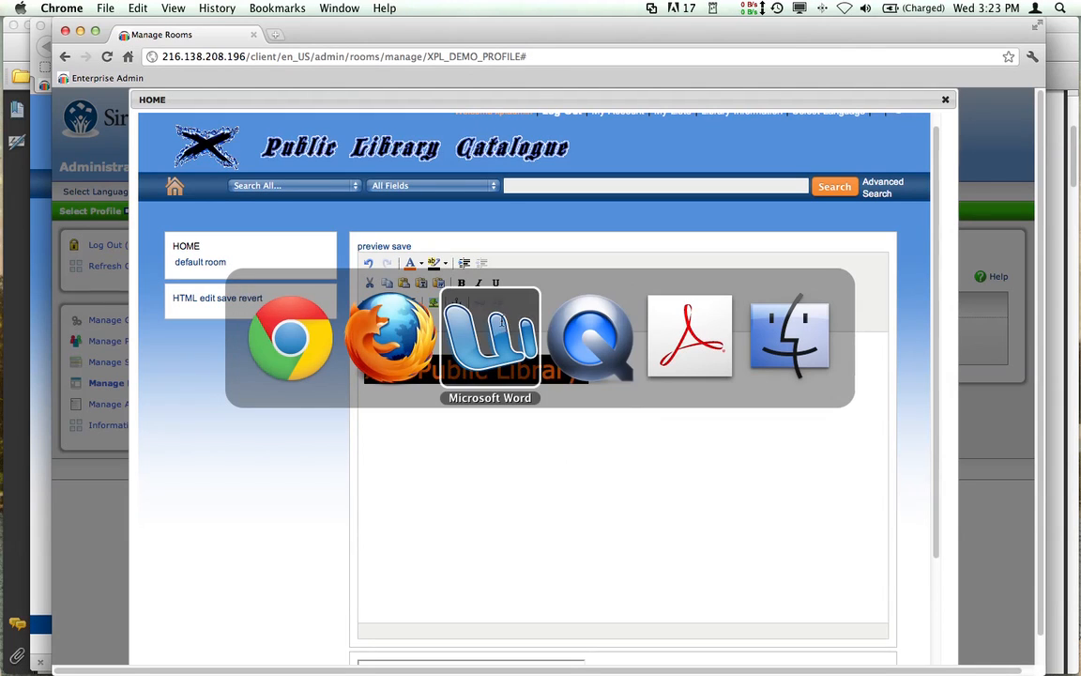
click(499, 325)
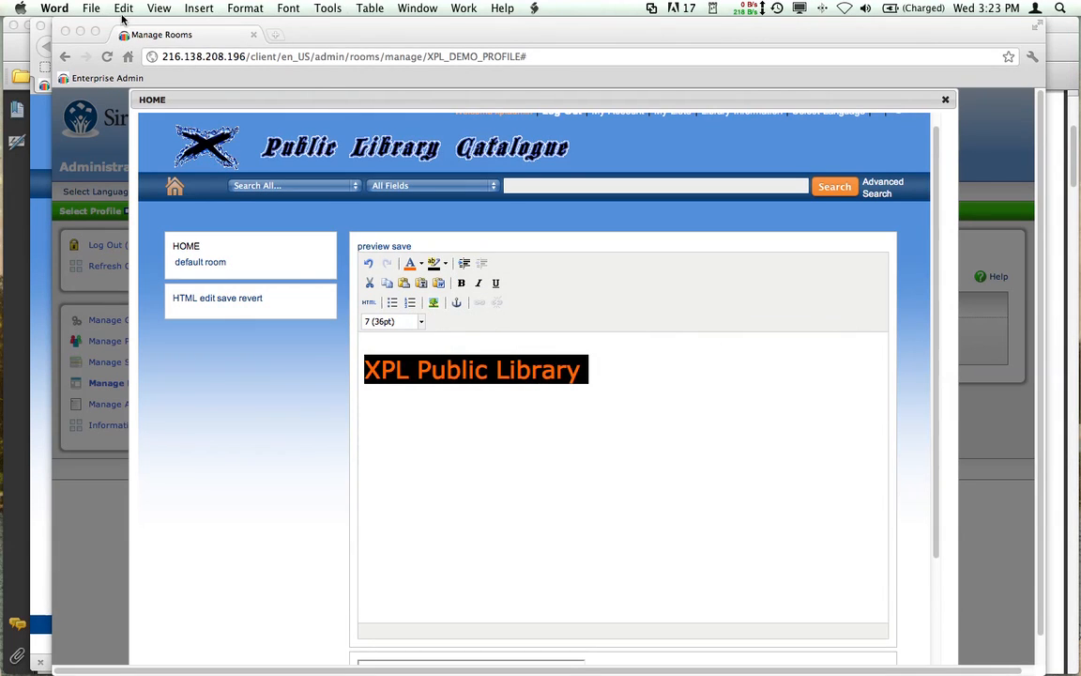
click(90, 8)
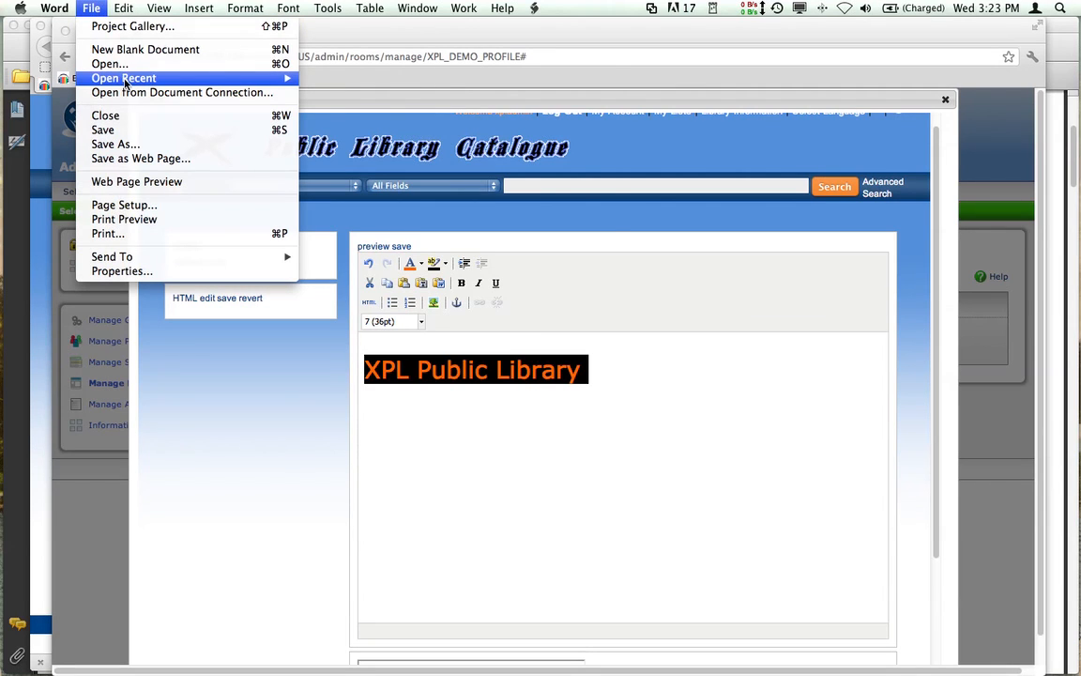
mouse_move(181, 78)
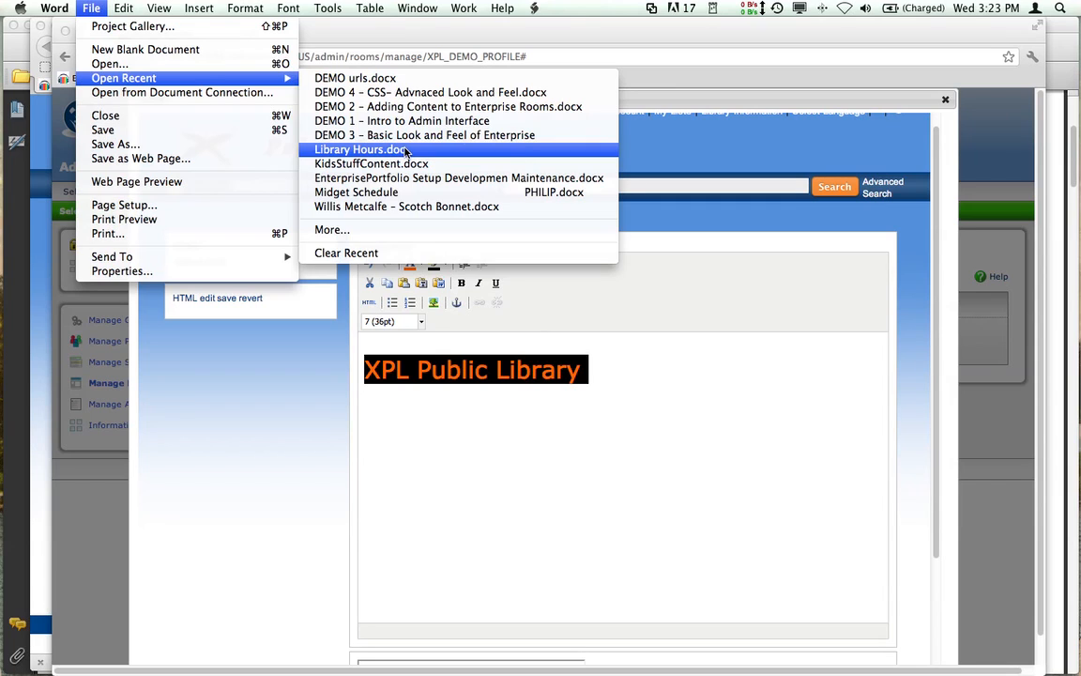
click(403, 150)
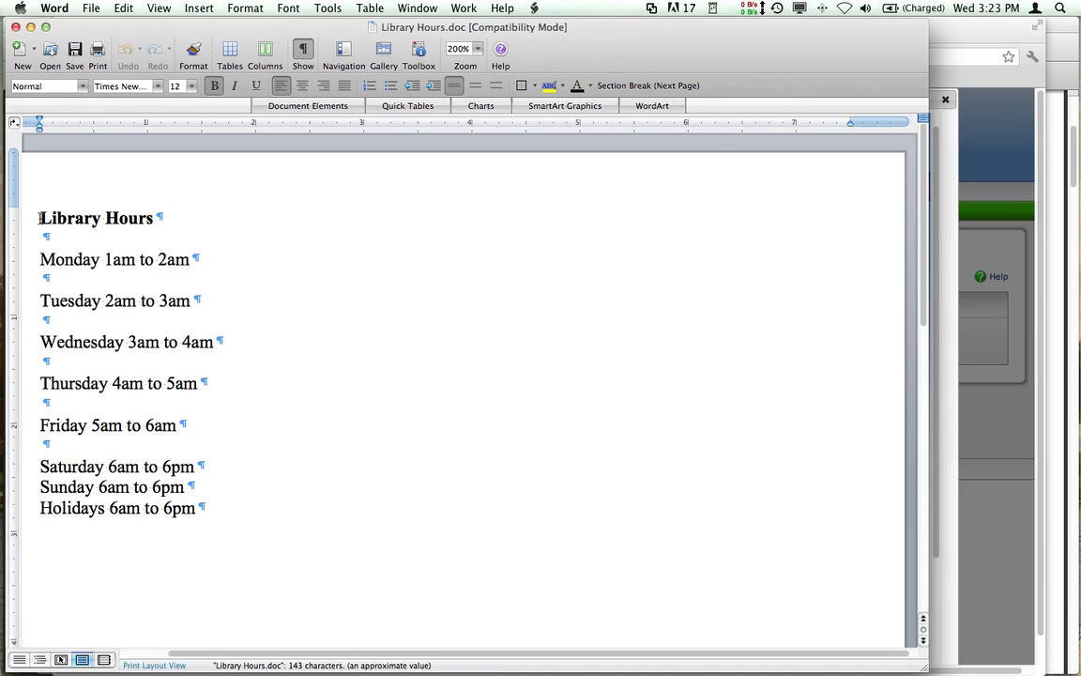
- Copy the whole library hours text and insert it below the room's heading in Chrome using Paste from Word
drag(38, 217, 234, 536)
key(super+c)
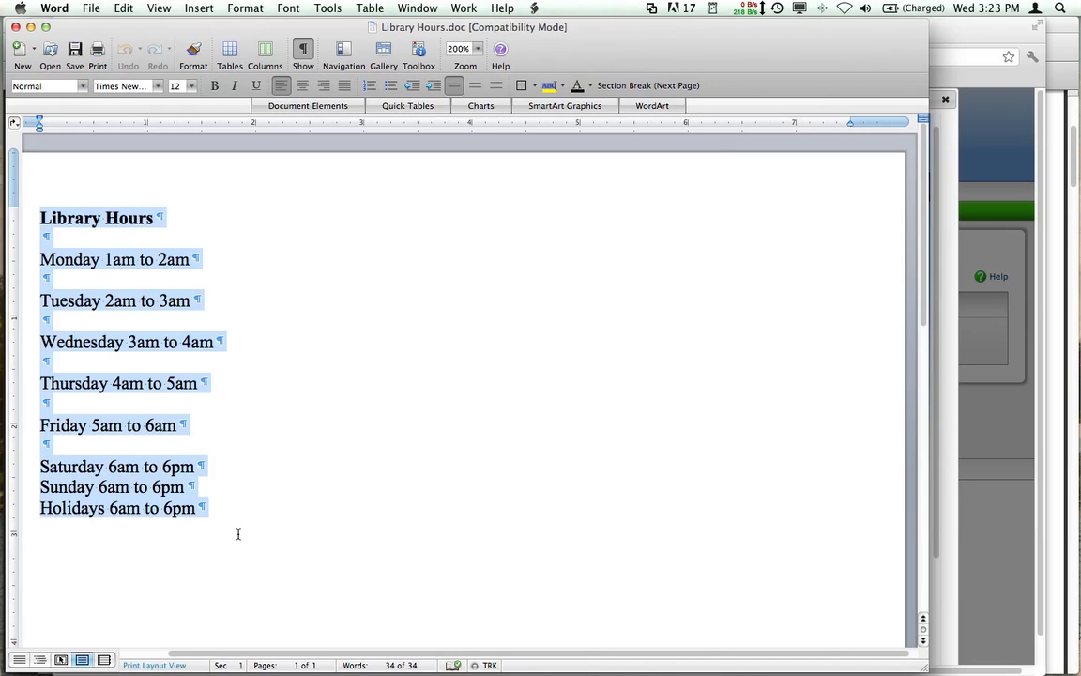
key(super+Tab)
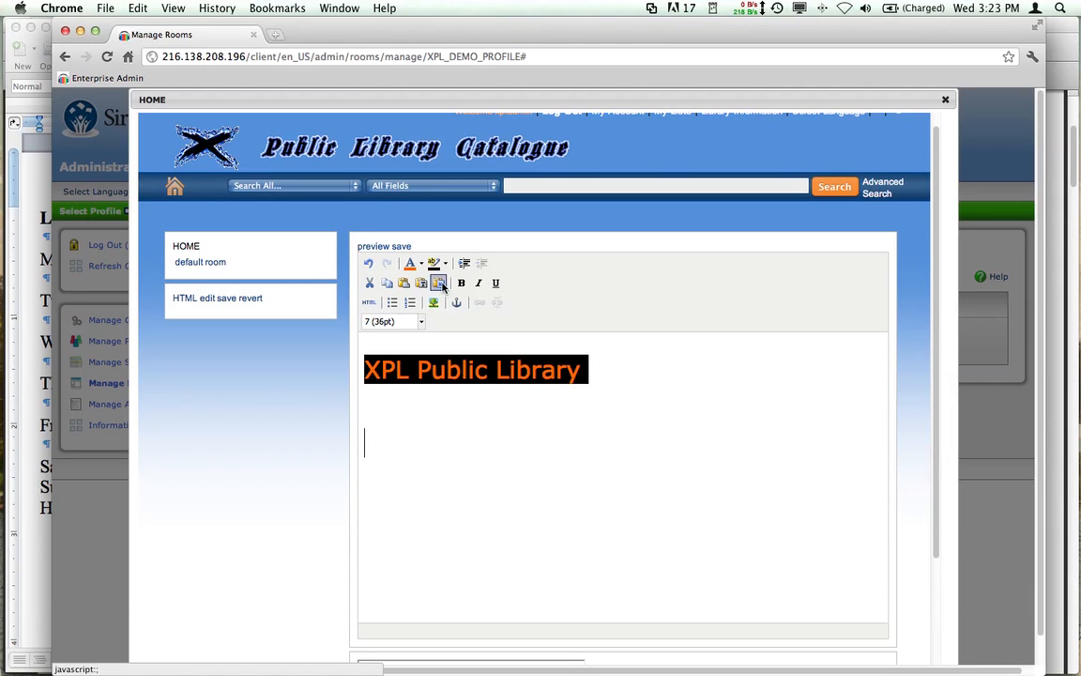
click(438, 283)
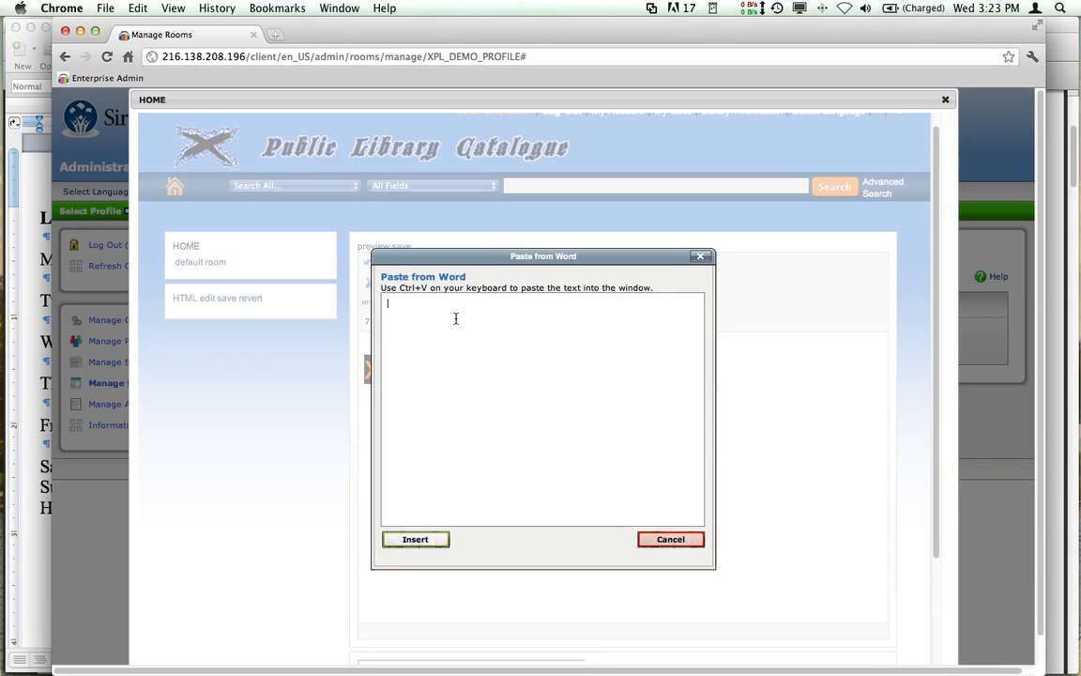
key(super+v)
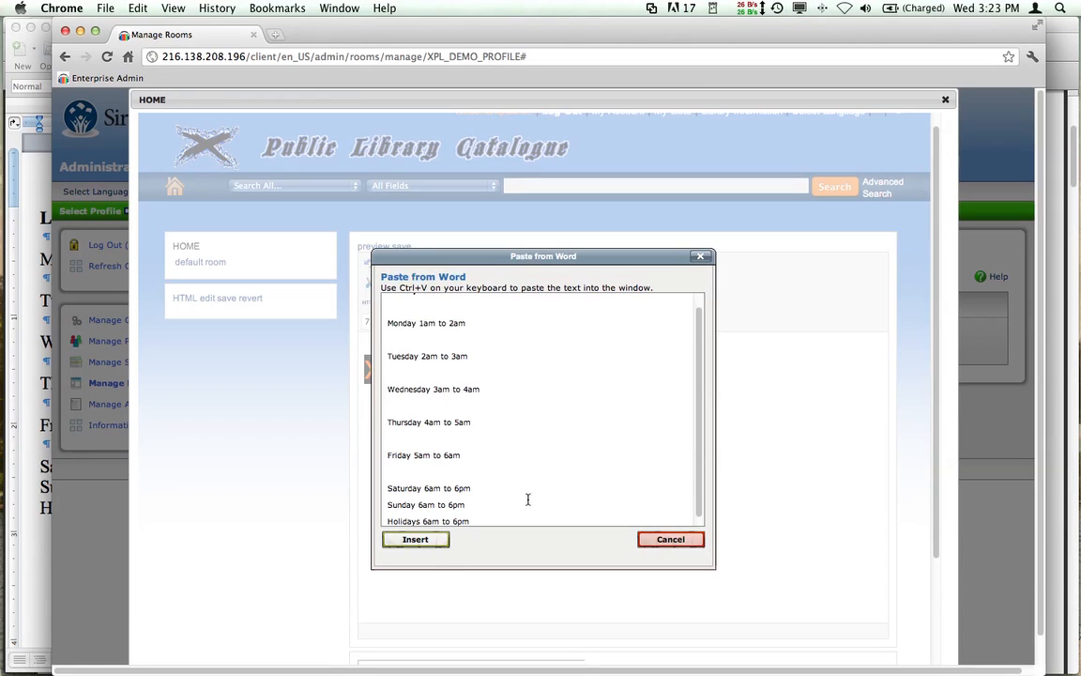
click(415, 540)
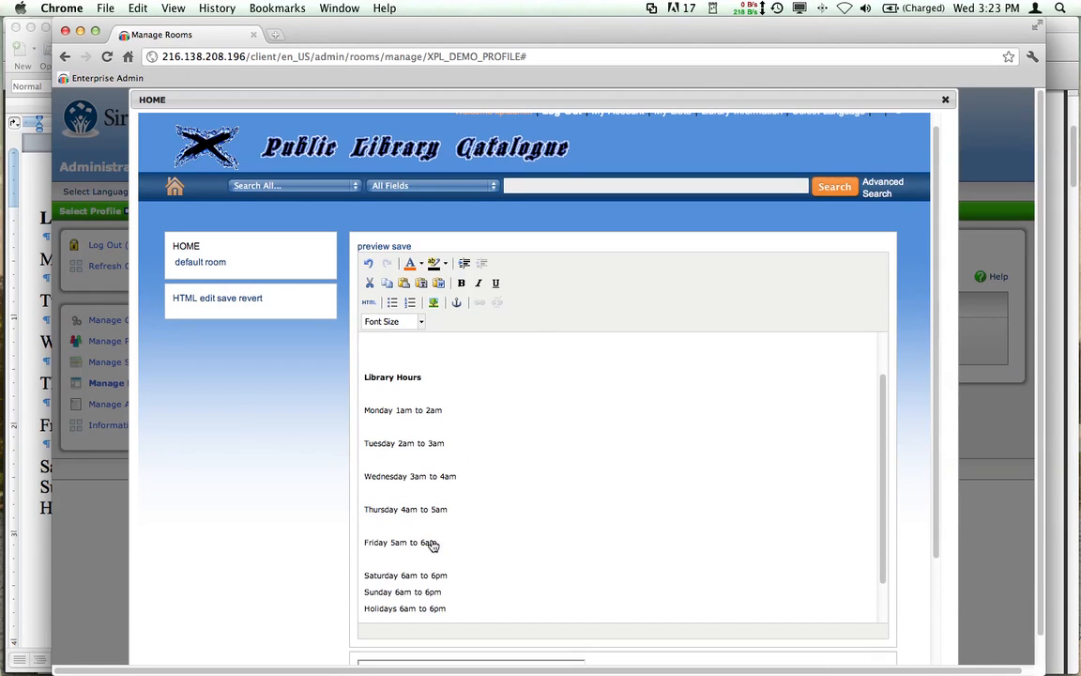
- Set the whole pasted library hours text, including its title, to font size 4 (14pt)
scroll(557, 485, down, 3)
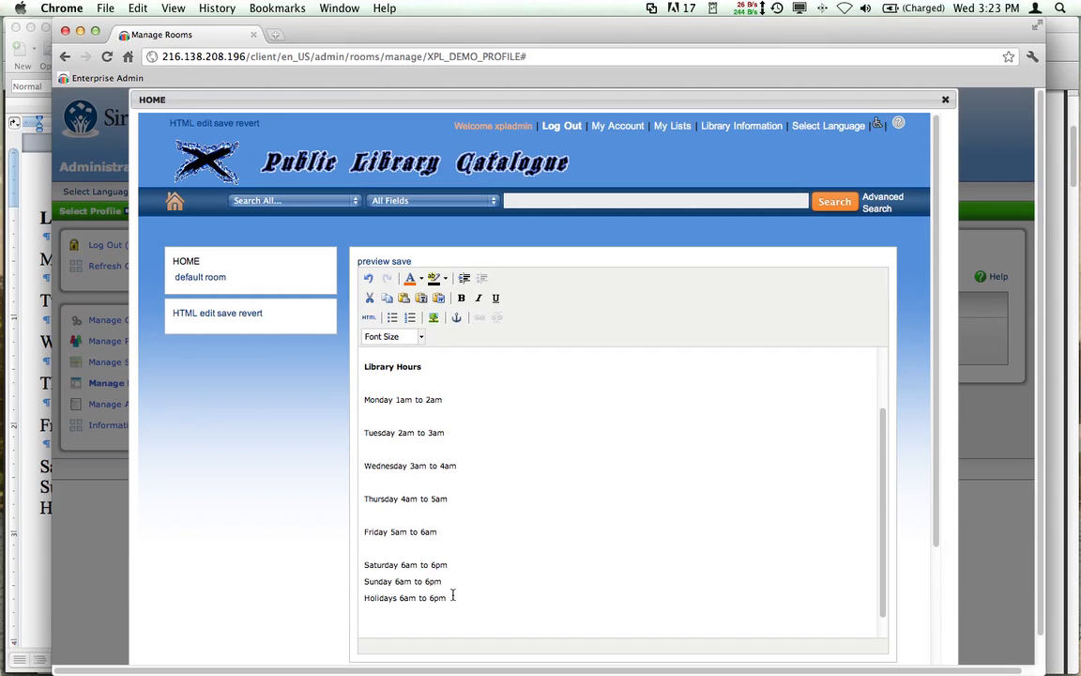
drag(452, 597, 363, 448)
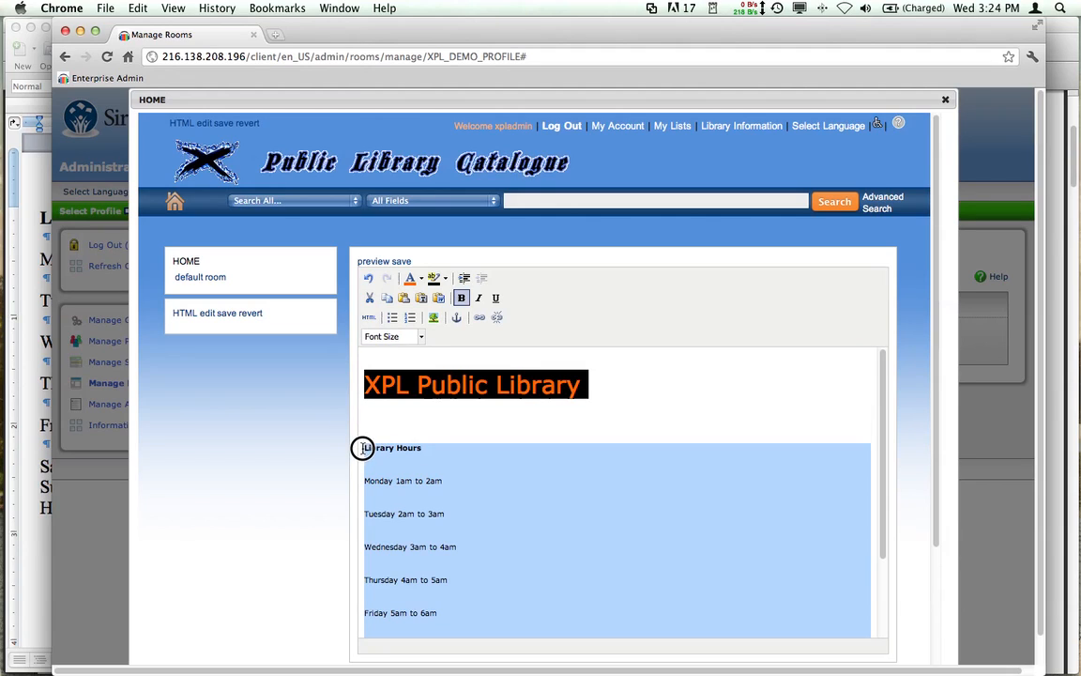
click(421, 338)
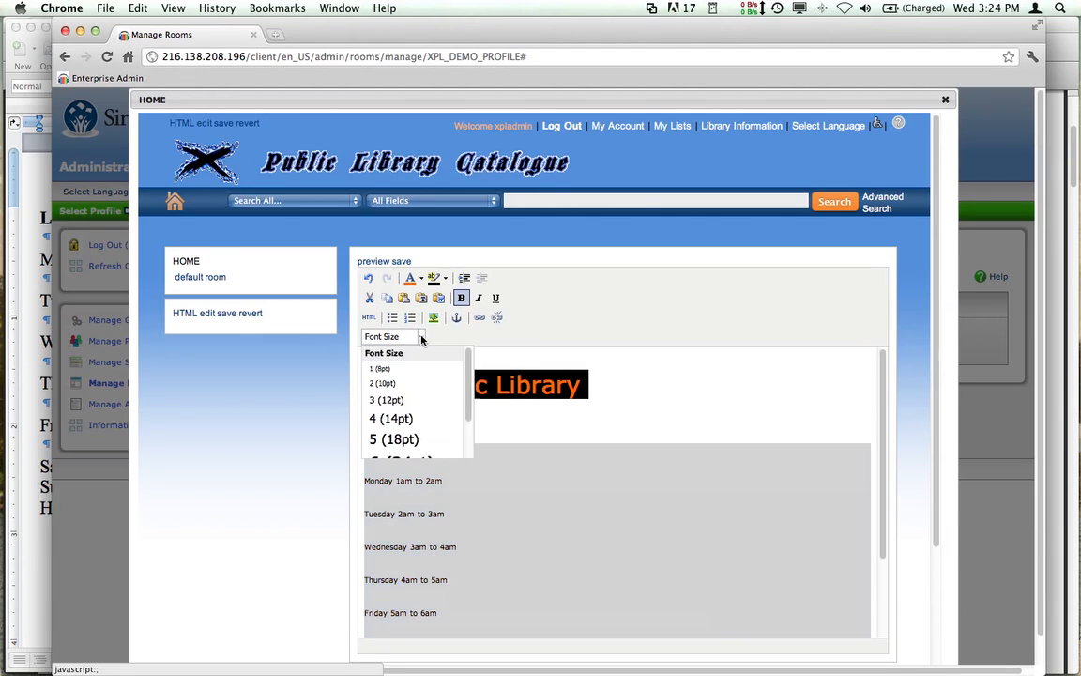
click(416, 418)
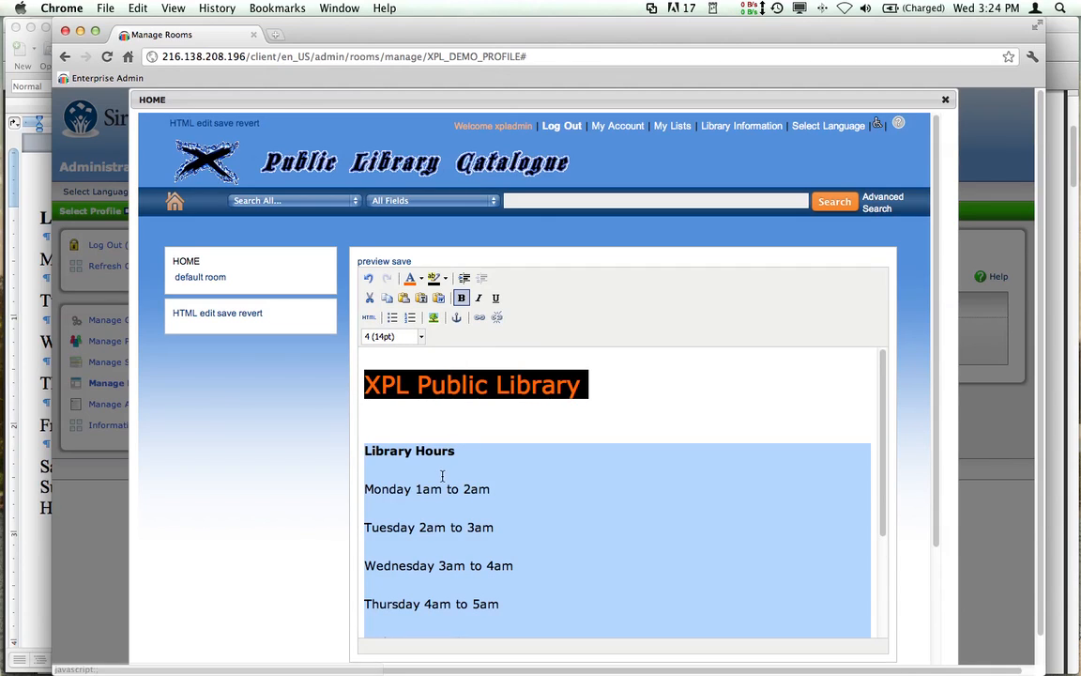
click(473, 475)
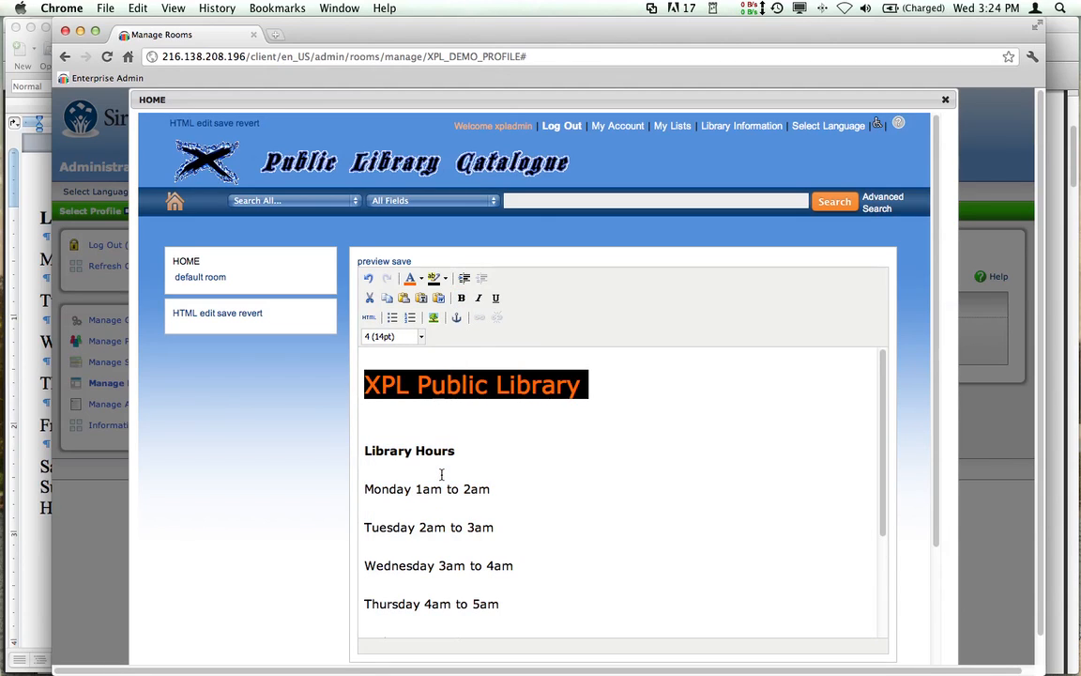
scroll(545, 490, down, 3)
scroll(544, 490, down, 2)
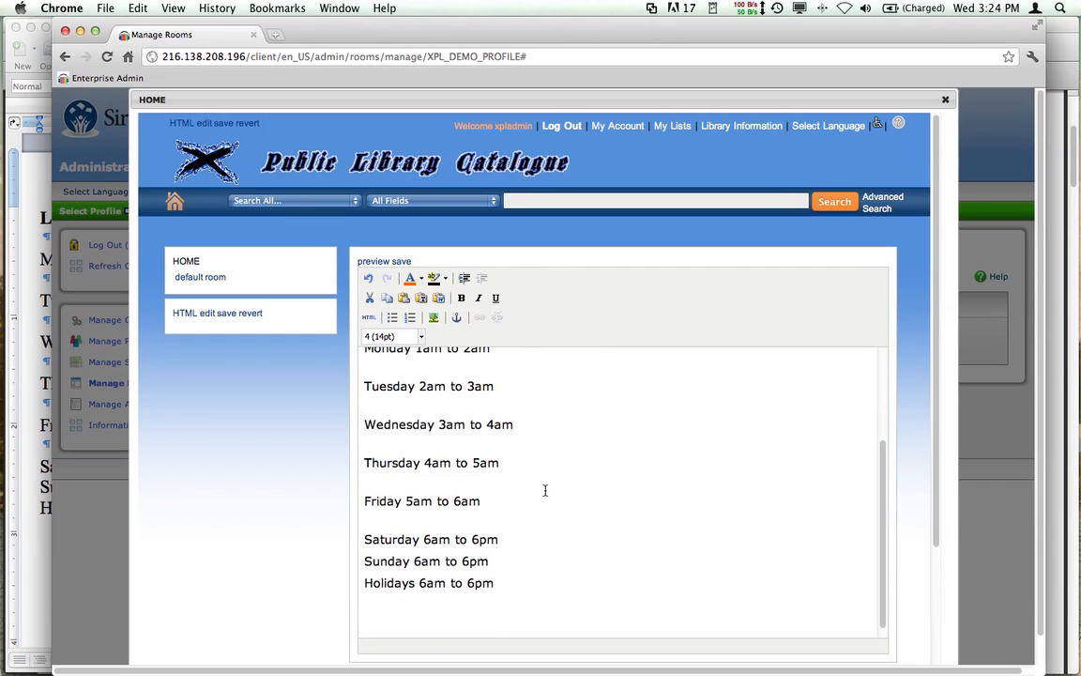
scroll(544, 490, up, 5)
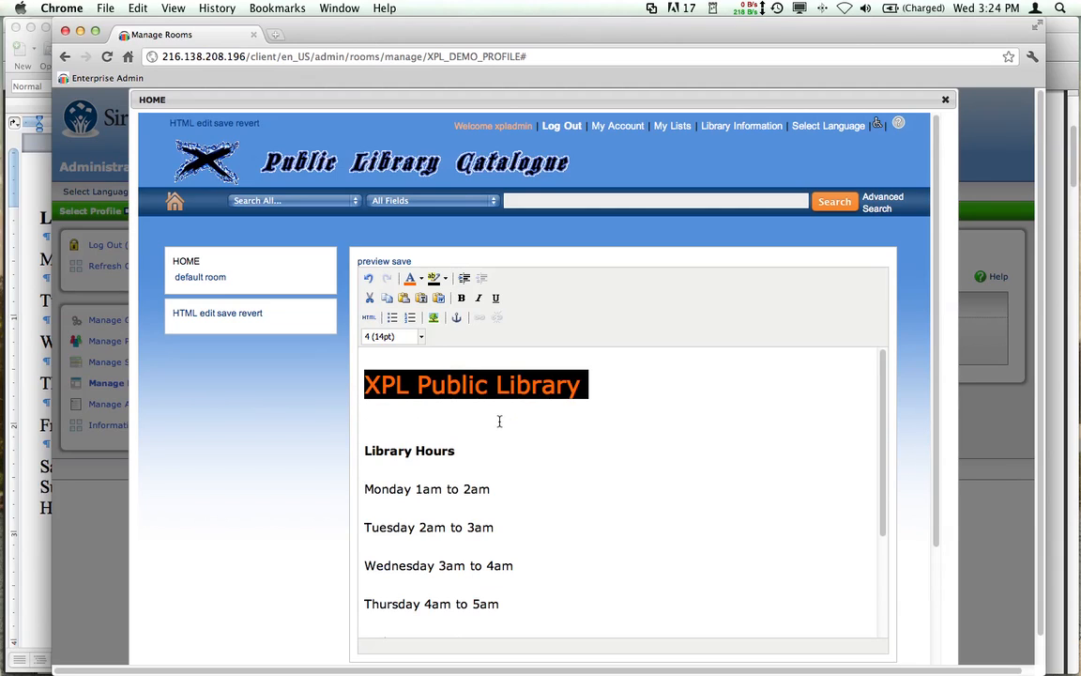
click(445, 423)
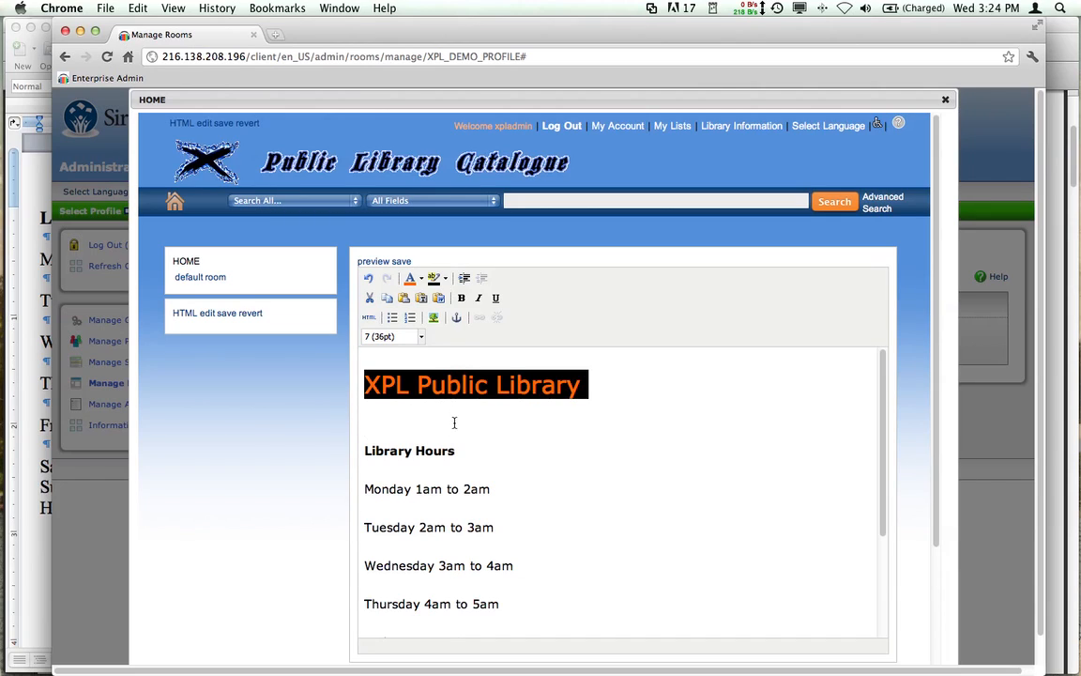
click(433, 319)
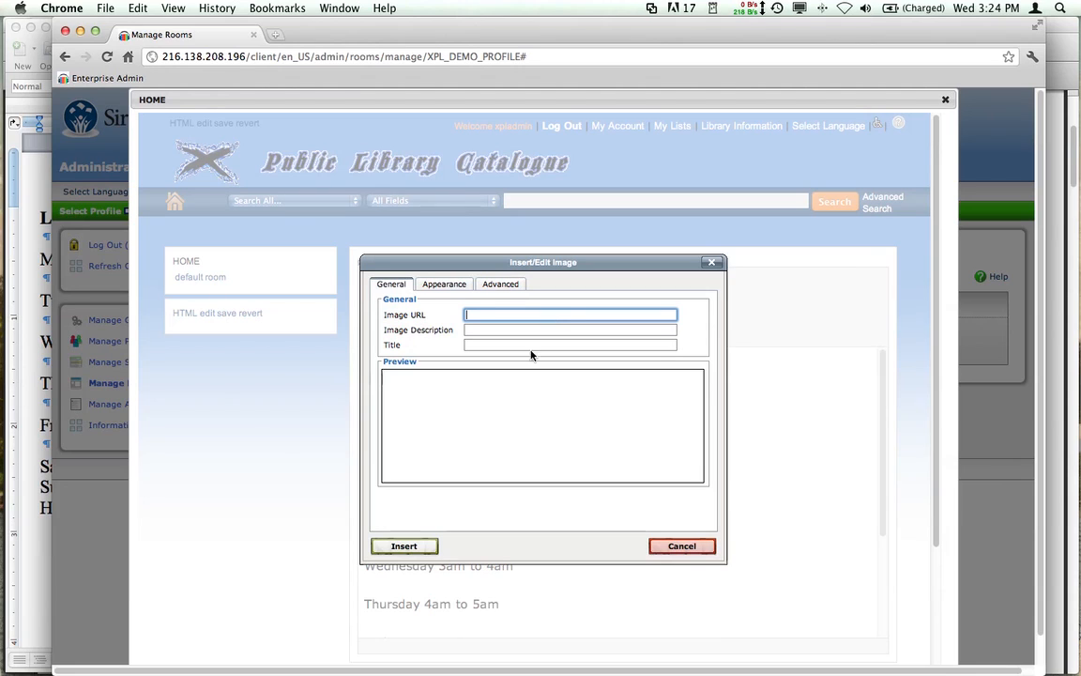
click(677, 546)
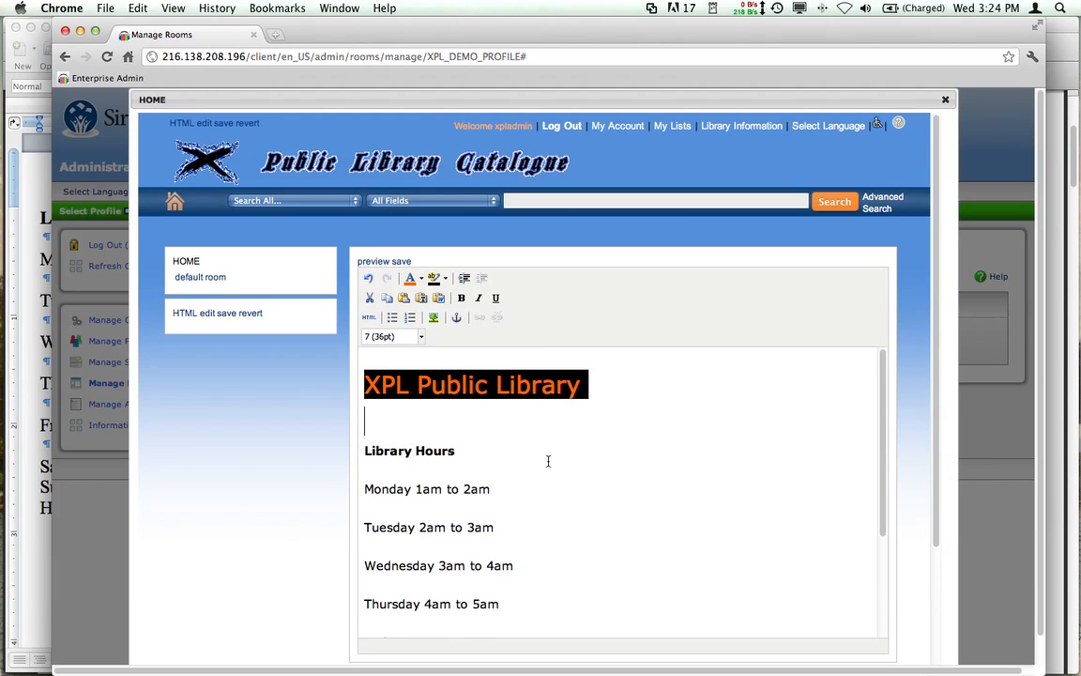
- Choose the image xpl_interiorSM.jpg from the _xpl folder and upload it to the room's content files
scroll(548, 459, down, 2)
scroll(548, 460, down, 6)
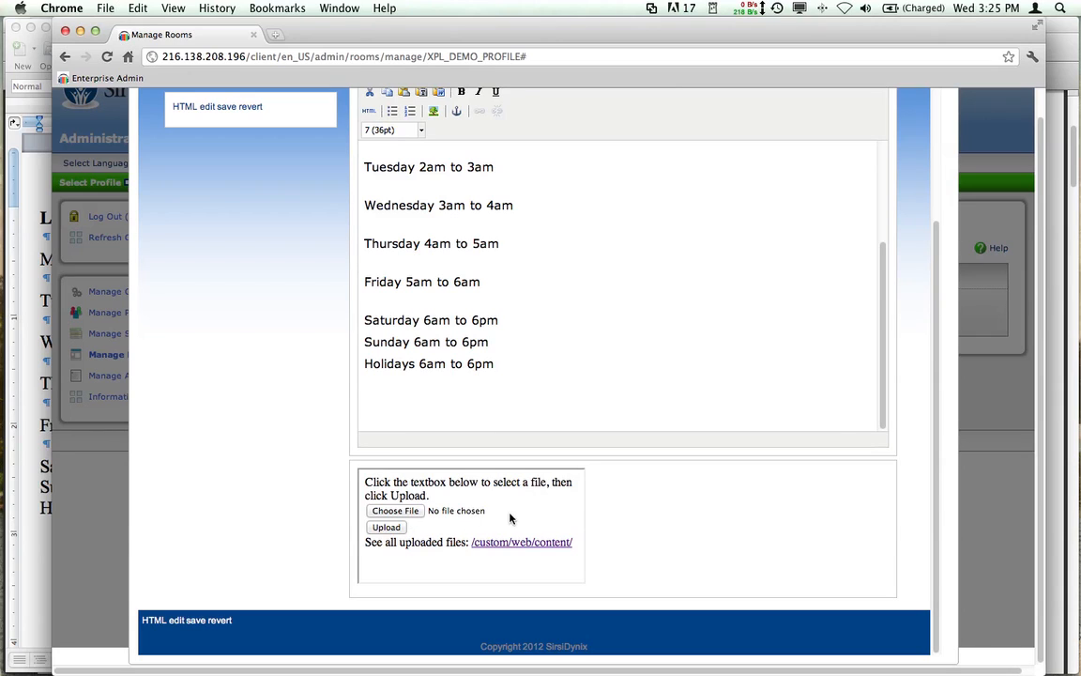
click(406, 515)
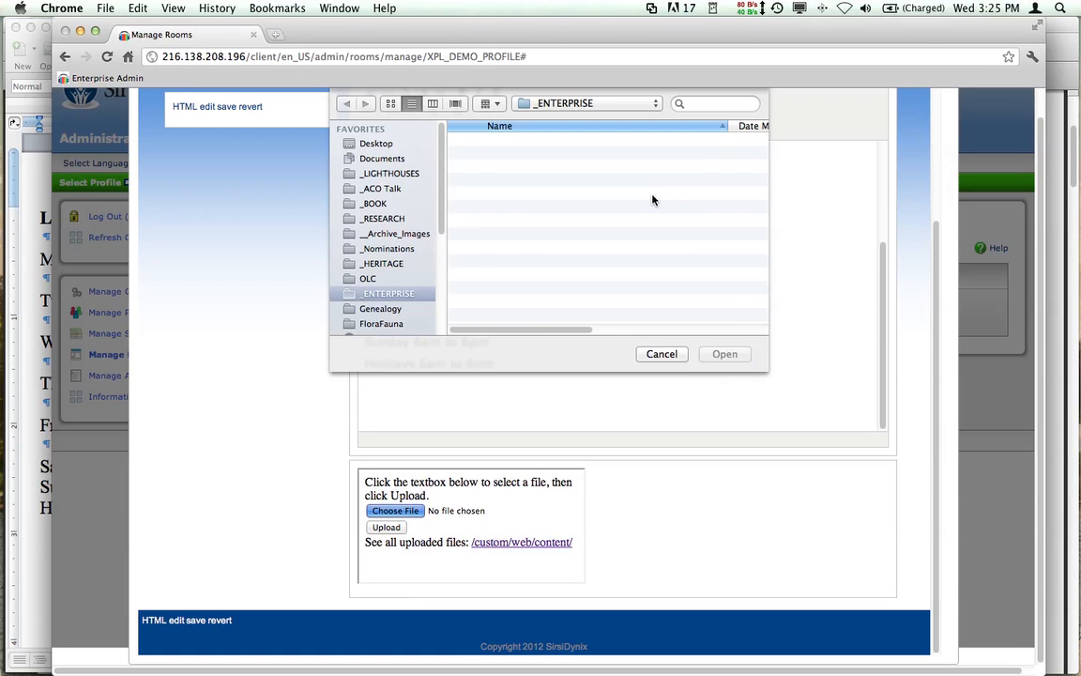
scroll(579, 224, down, 3)
scroll(579, 226, down, 5)
click(489, 191)
double_click(488, 191)
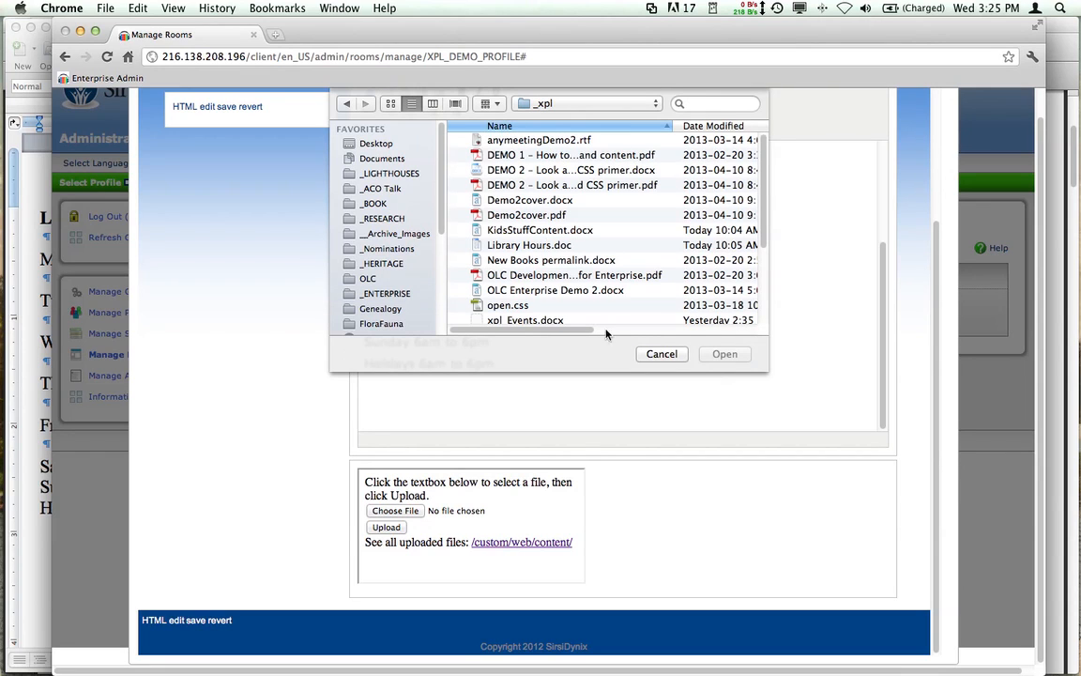
drag(766, 368, 848, 474)
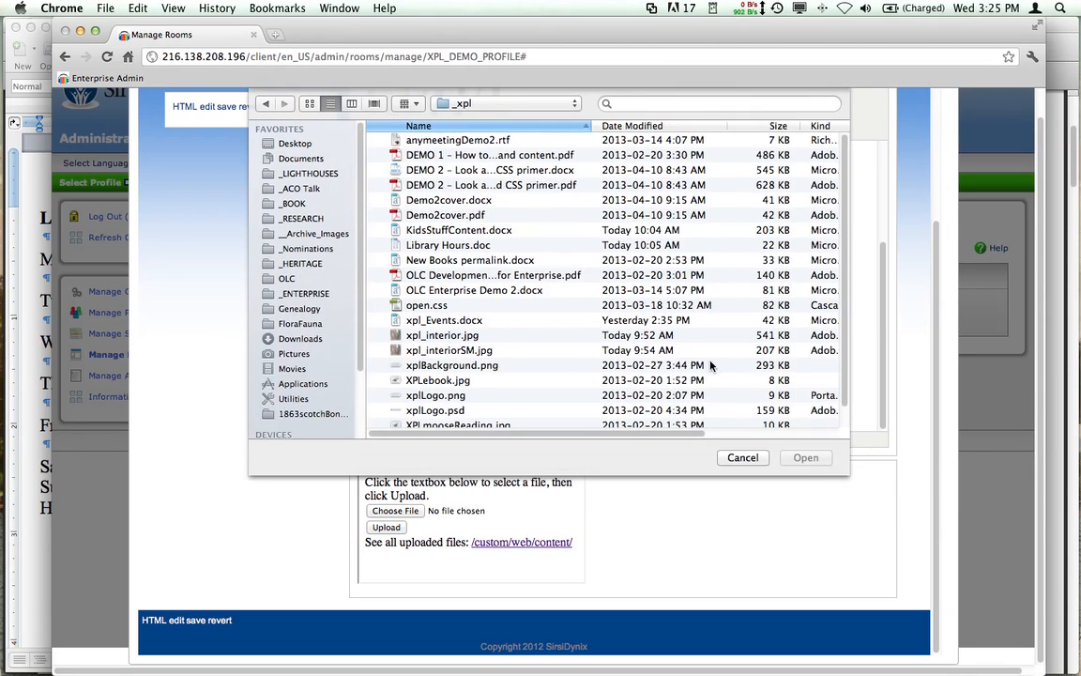
scroll(495, 305, down, 2)
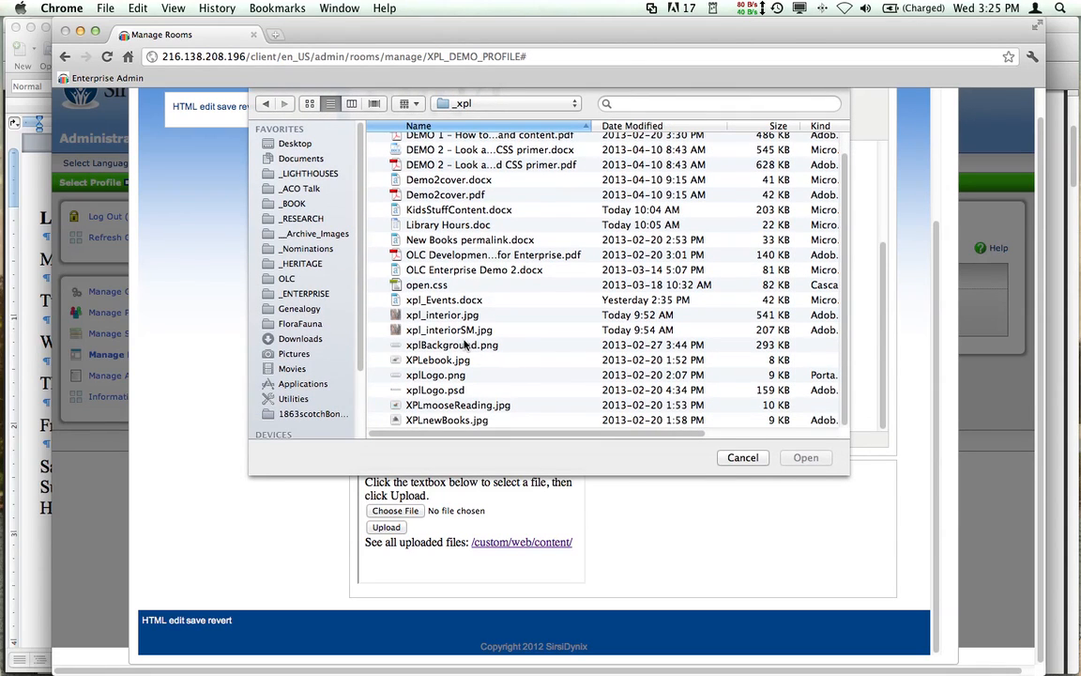
click(433, 331)
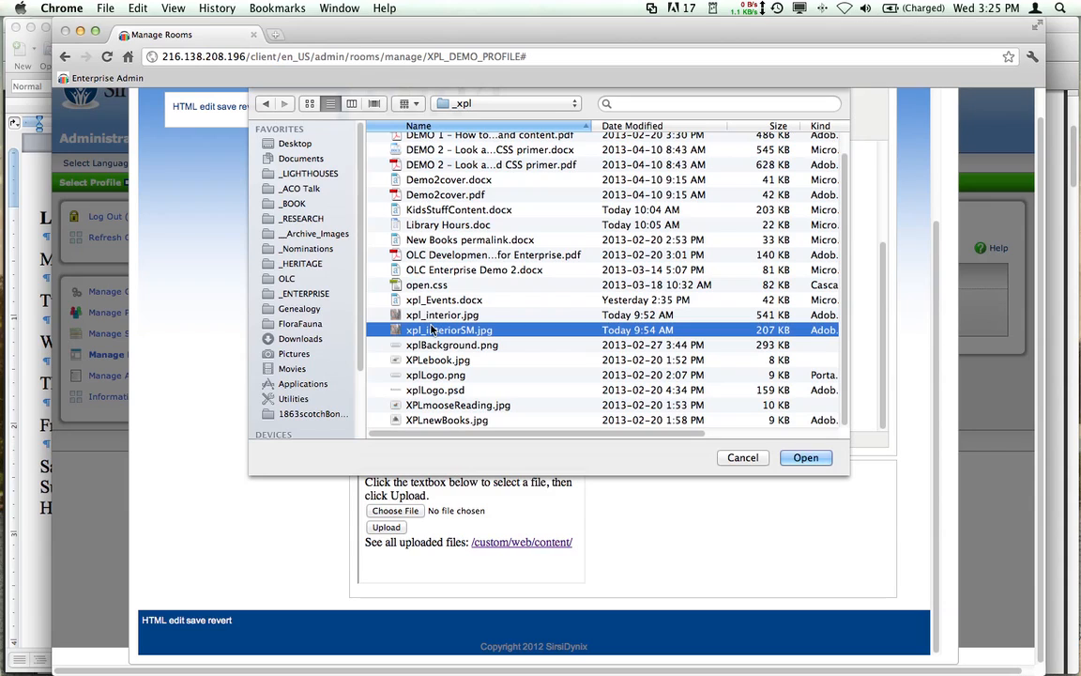
click(800, 463)
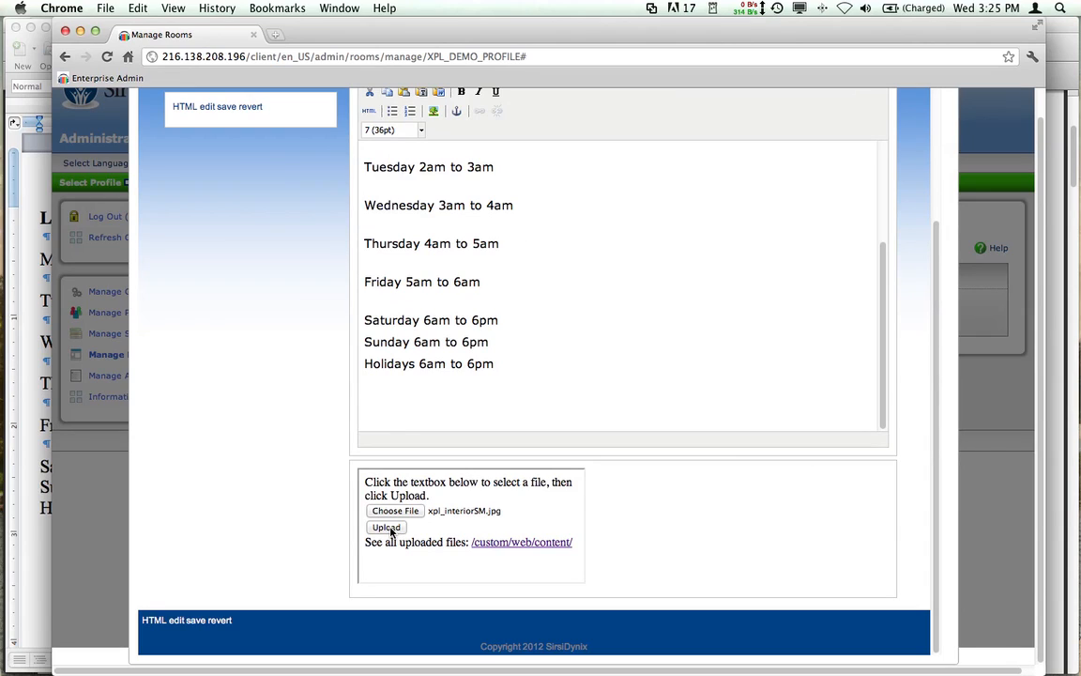
click(385, 527)
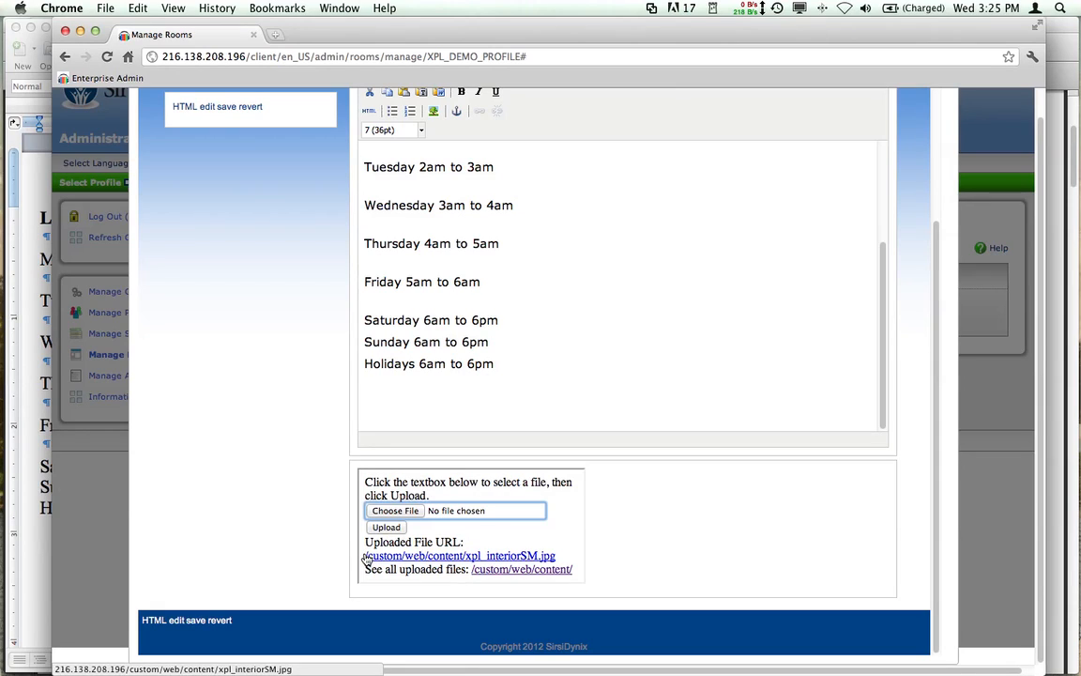
- Copy the uploaded file's URL /custom/web/content/xpl_interiorSM.jpg and enter it as the URL of a new image below the heading
drag(366, 558, 578, 559)
key(super+c)
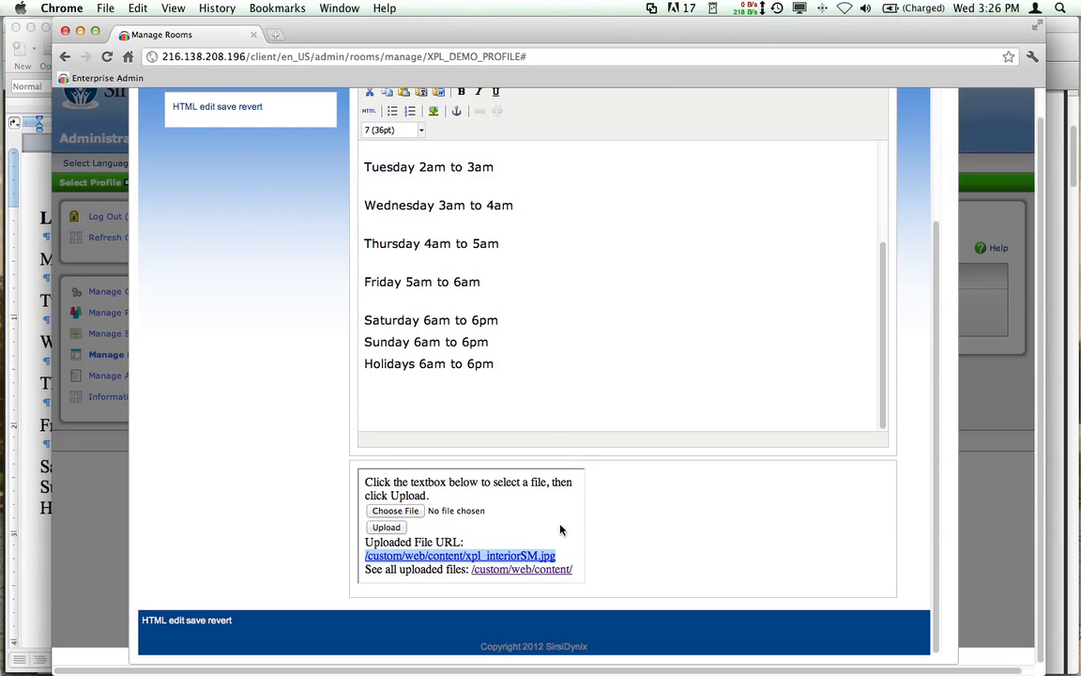
scroll(558, 422, up, 10)
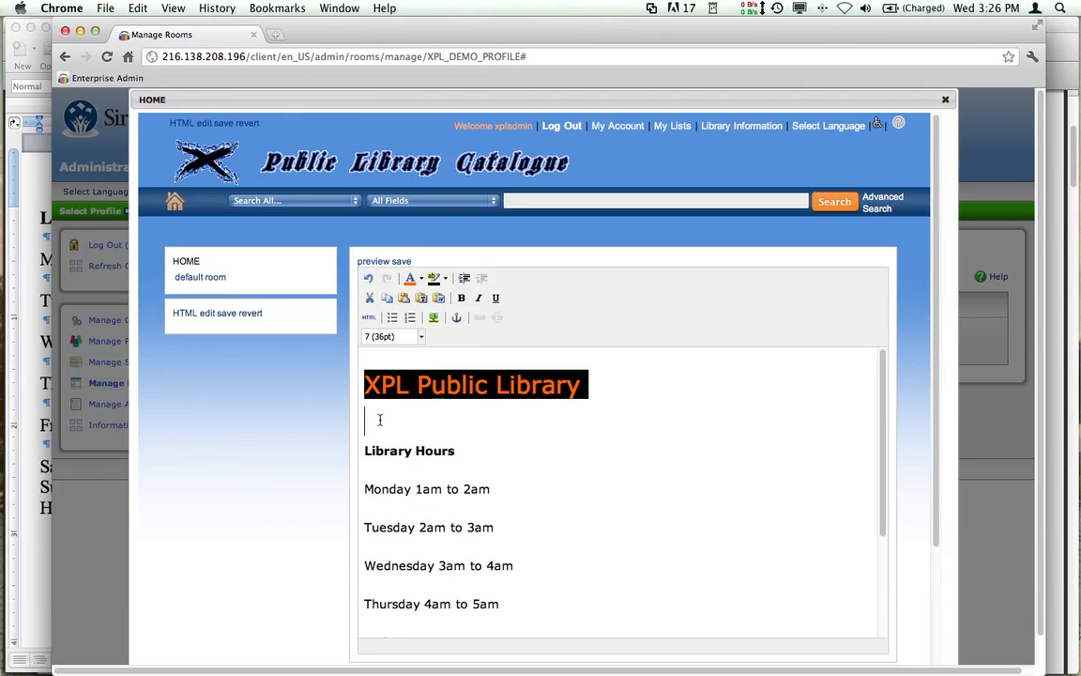
click(432, 320)
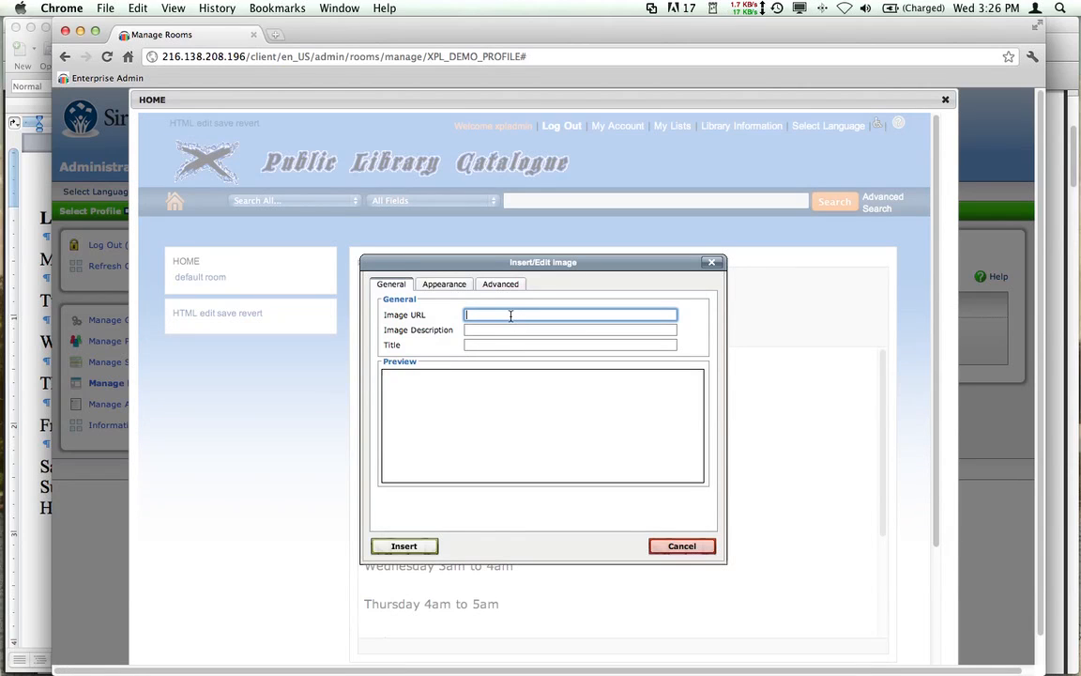
key(super+v)
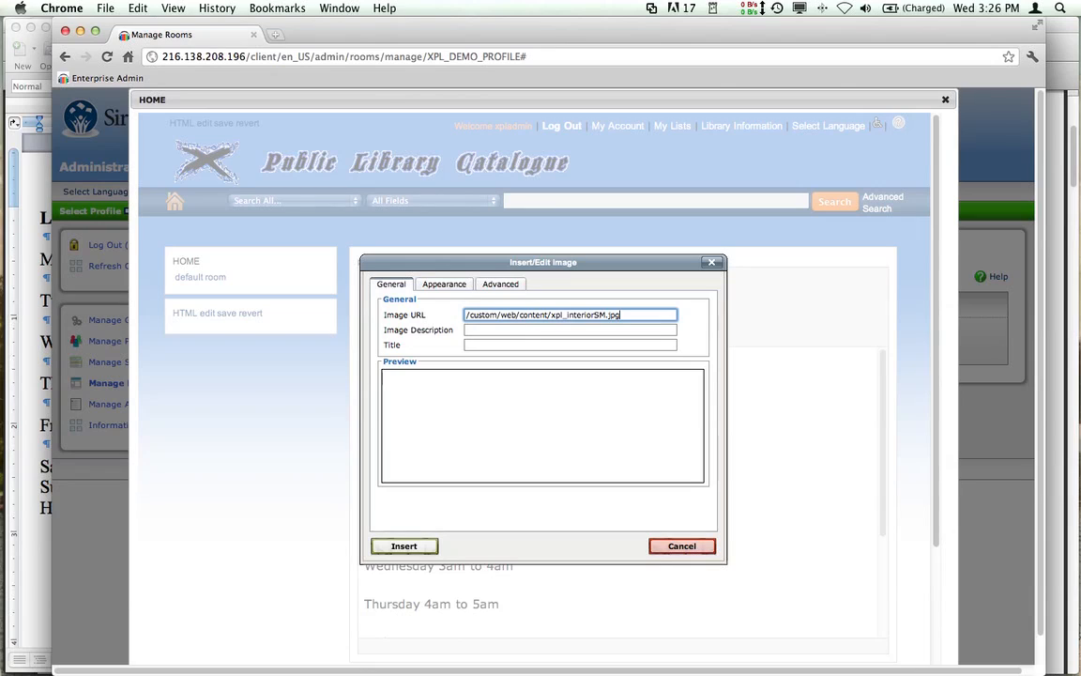
key(Left)
key(Left)
key(Left)
key(Left)
key(Left)
key(Left)
key(Left)
key(Left)
key(Left)
key(Left)
key(Left)
key(Left)
key(Left)
key(Left)
key(Left)
key(Left)
key(Left)
key(Left)
text(/)
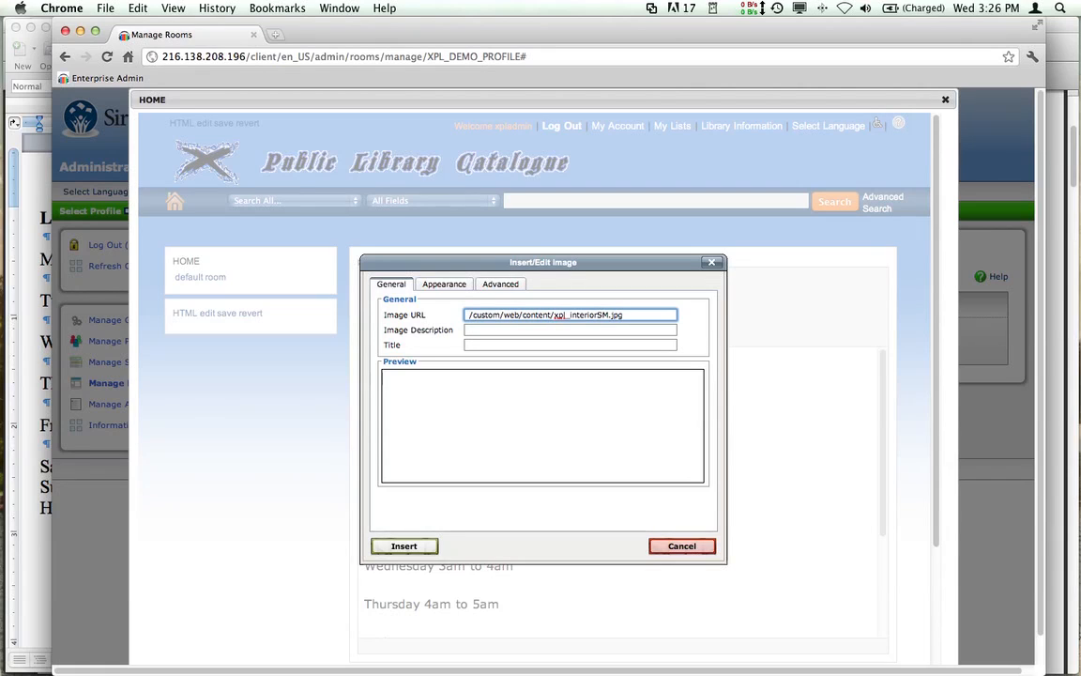
key(BackSpace)
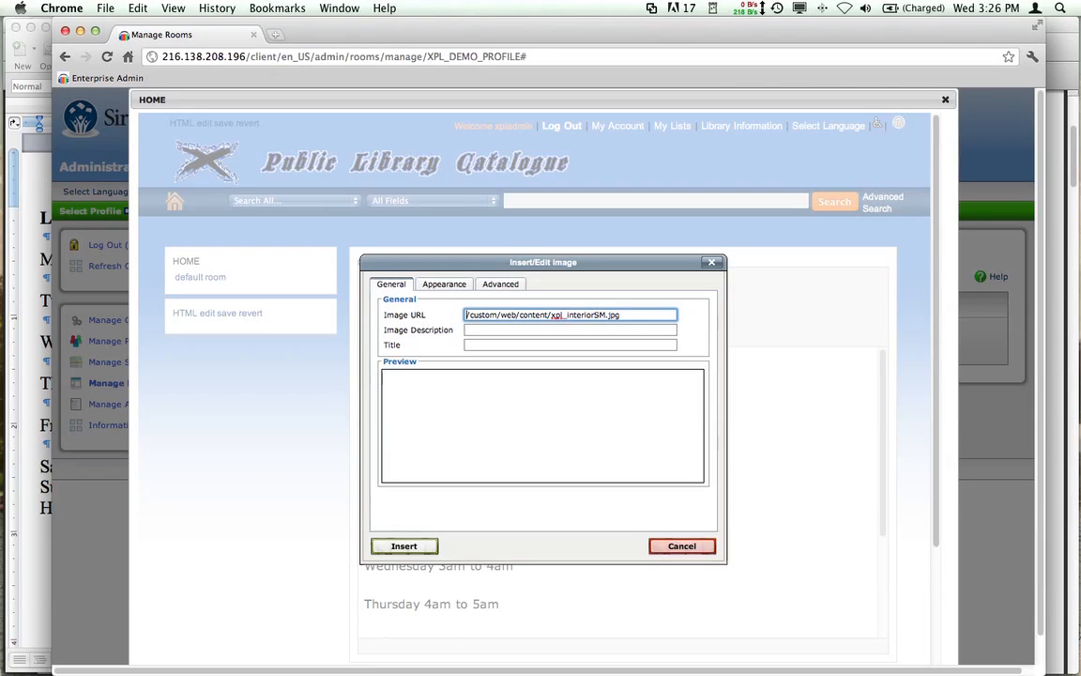
- Give the image the description "Library Interior" and the title "Library", and insert it
click(518, 329)
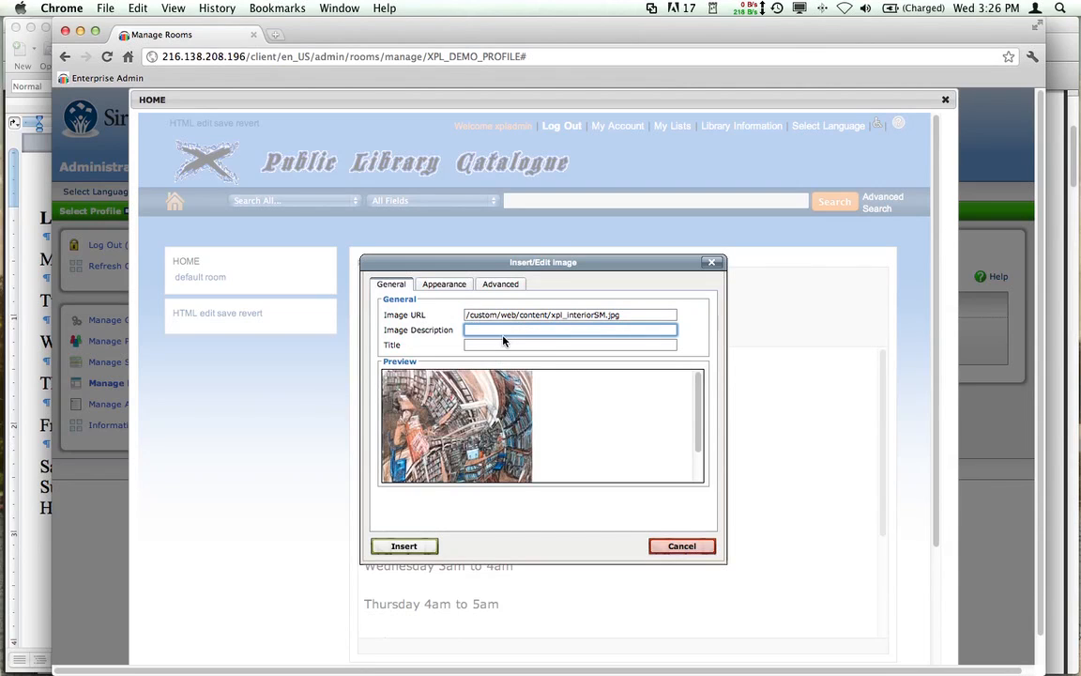
text(Library Interir)
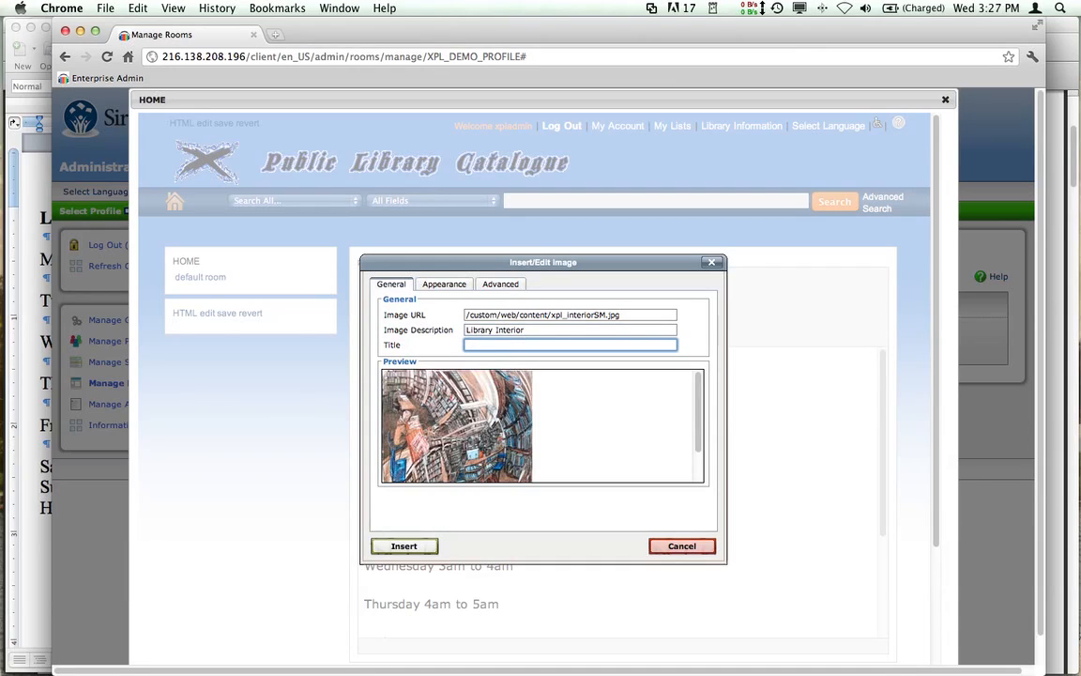
text(Library)
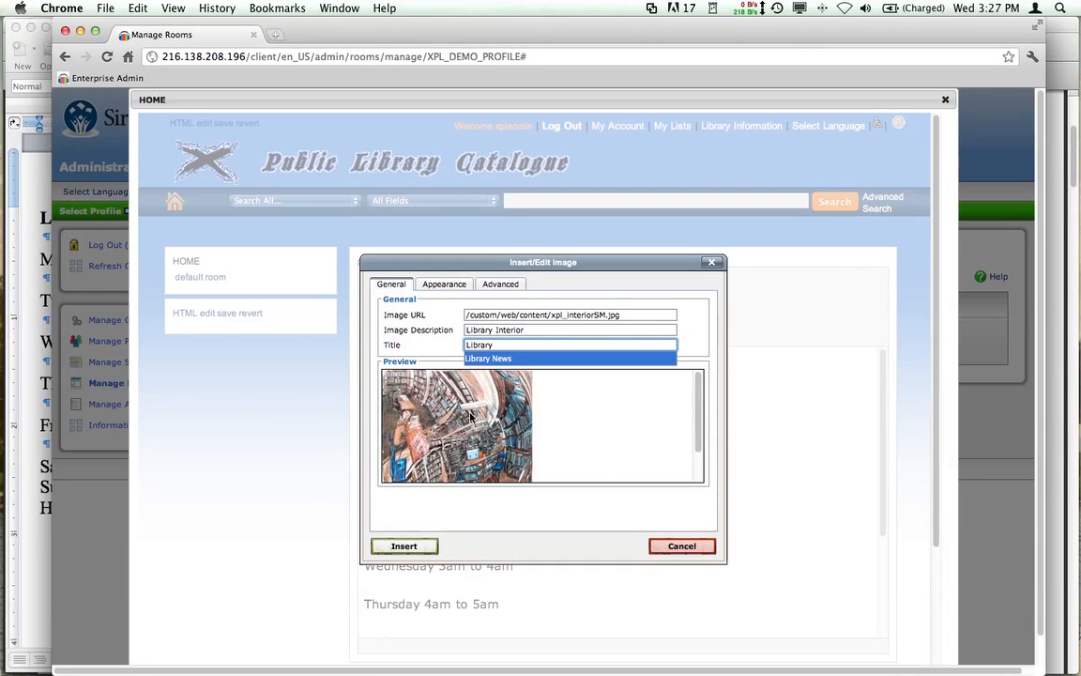
click(418, 546)
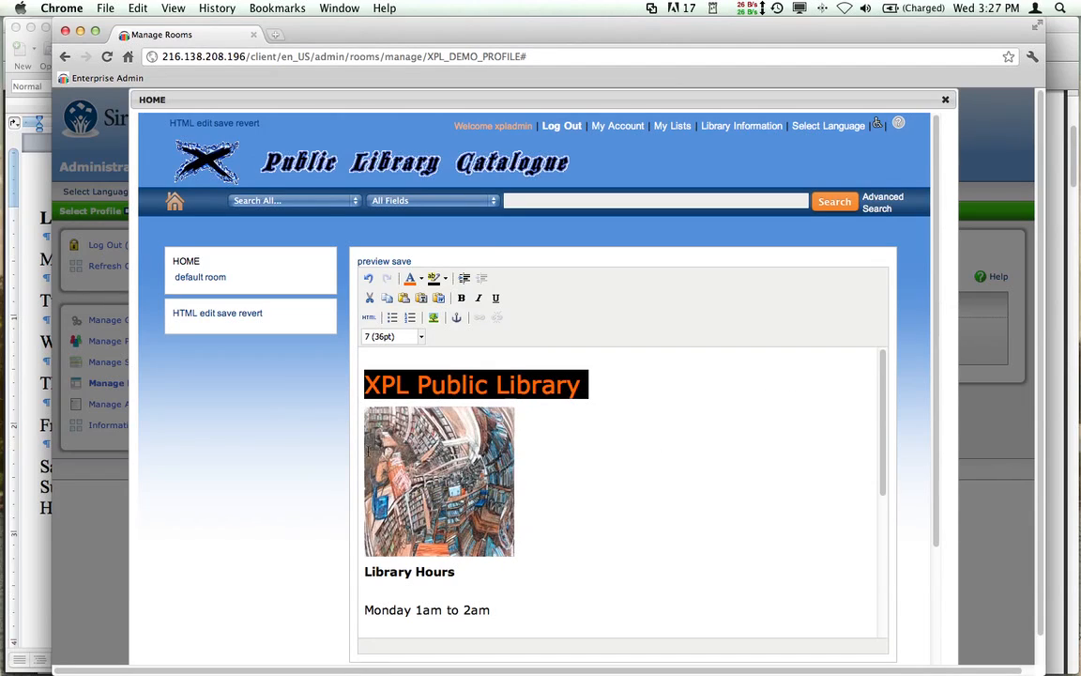
- Move the inserted image beside the XPL Public Library heading and set its alignment to Right
drag(370, 455, 636, 380)
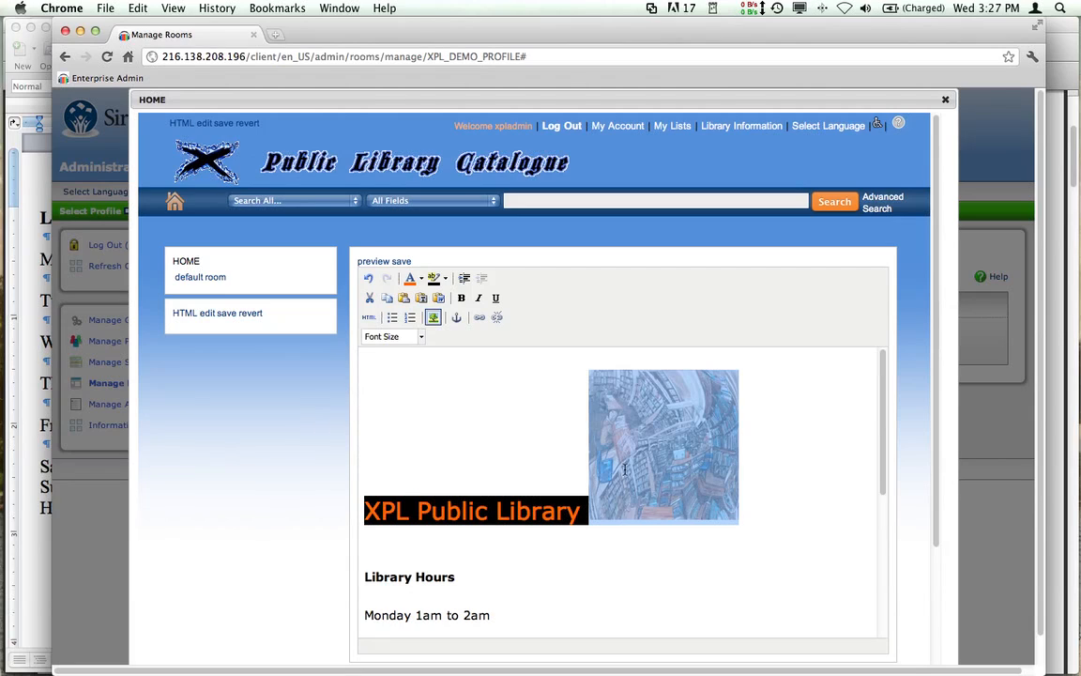
click(434, 317)
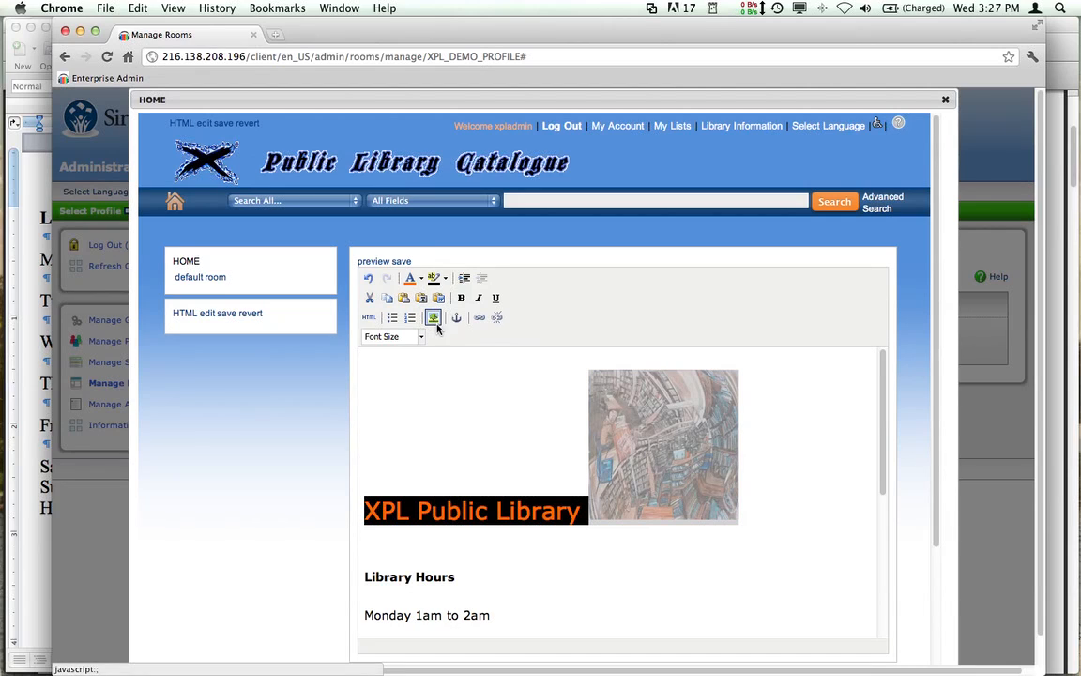
click(433, 317)
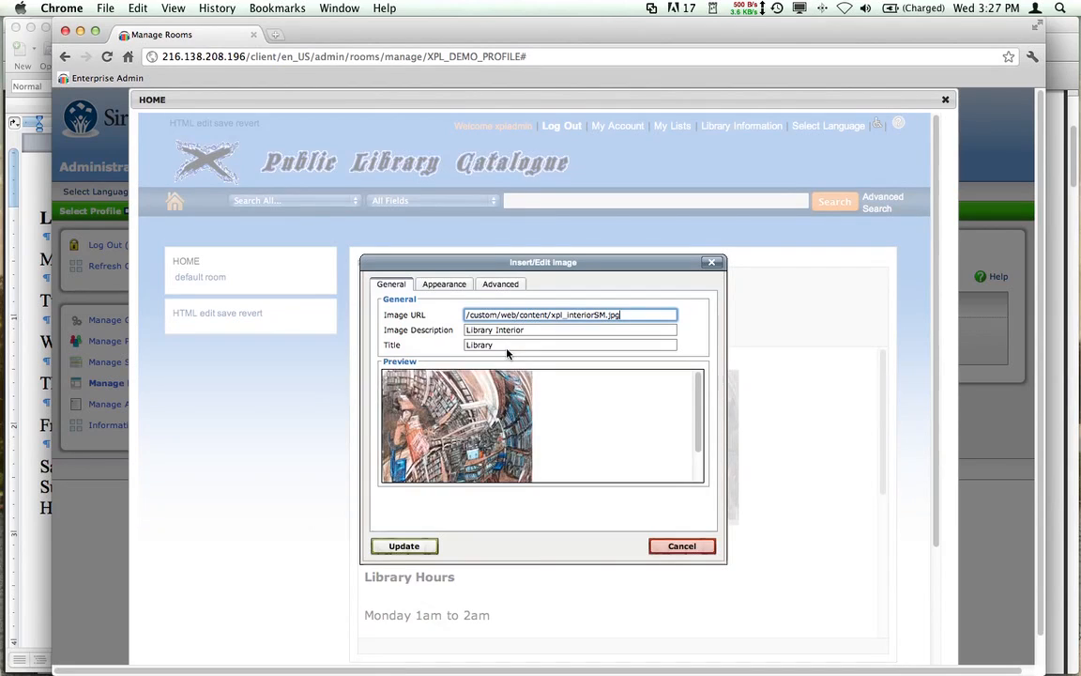
click(438, 285)
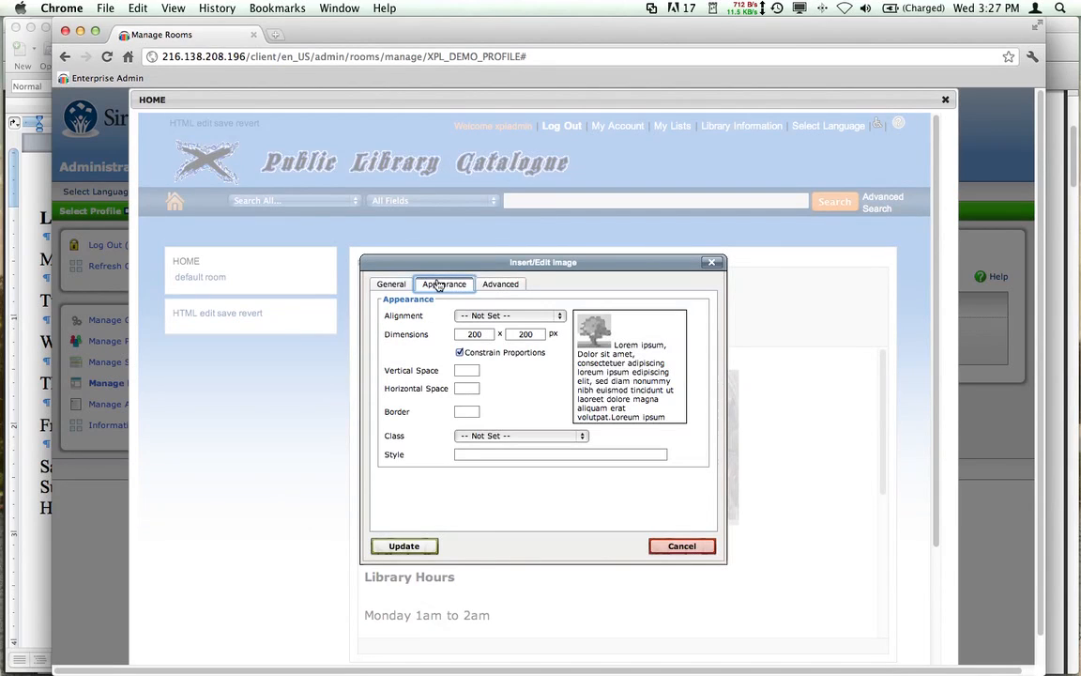
click(560, 316)
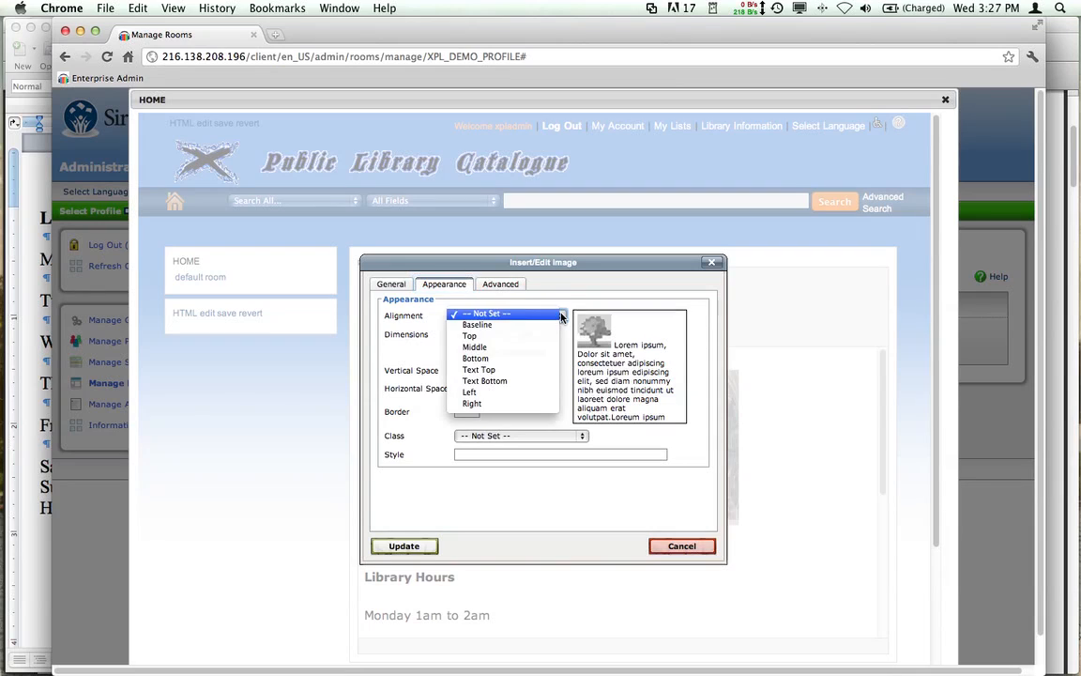
click(525, 405)
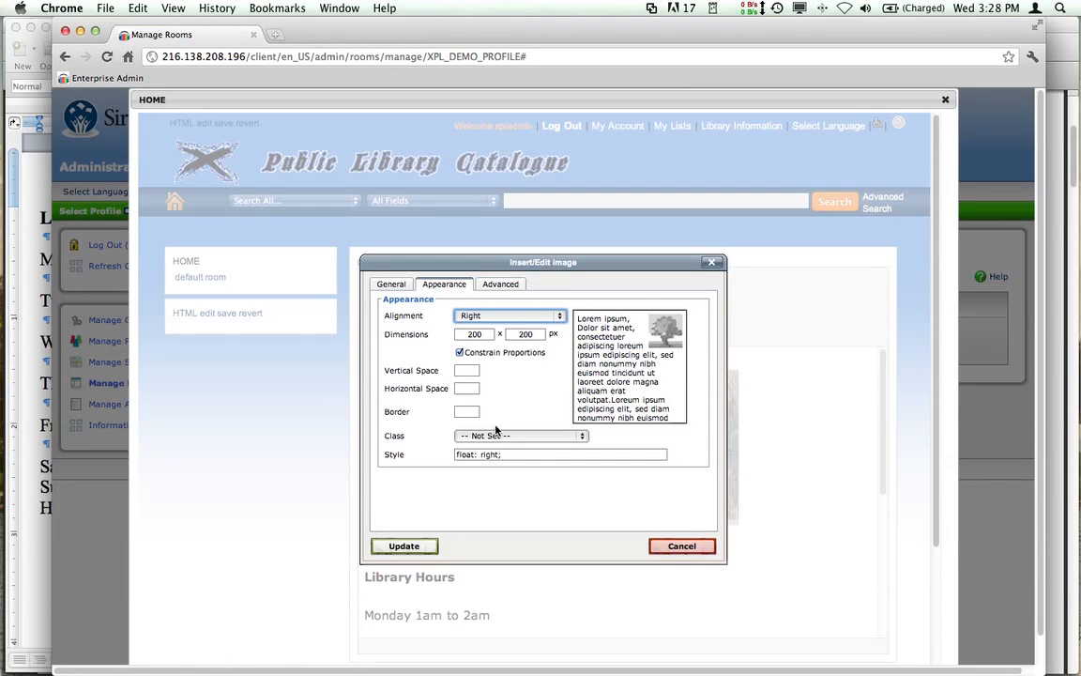
click(404, 546)
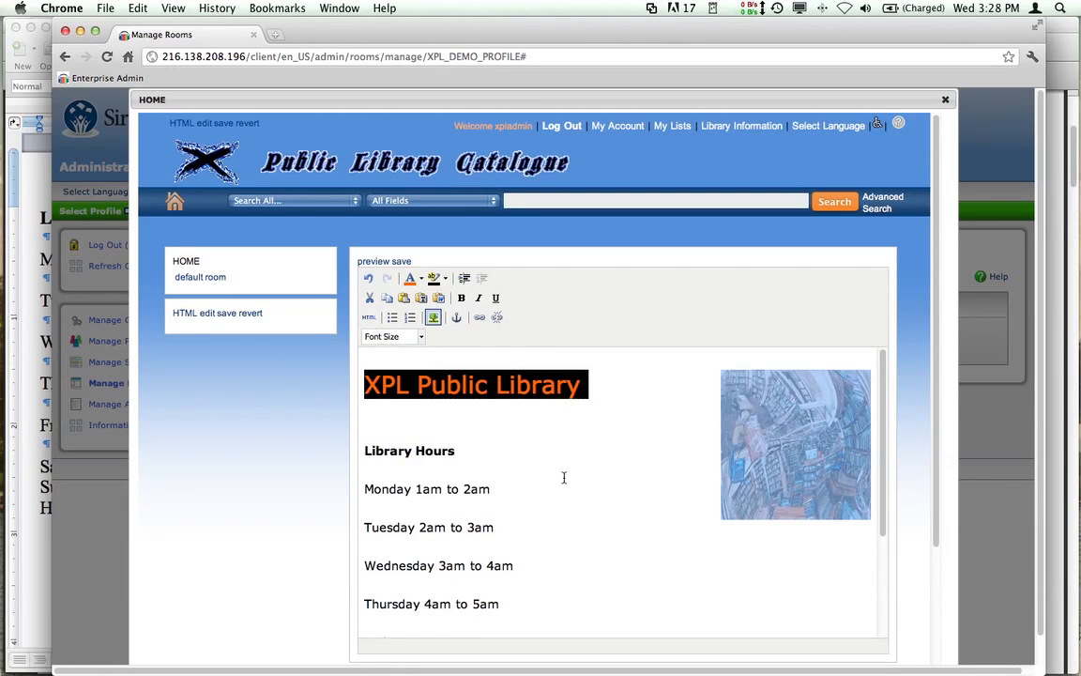
- Save the edited HOME room content and check the heading, library hours and image on the saved page
click(602, 506)
scroll(611, 521, down, 5)
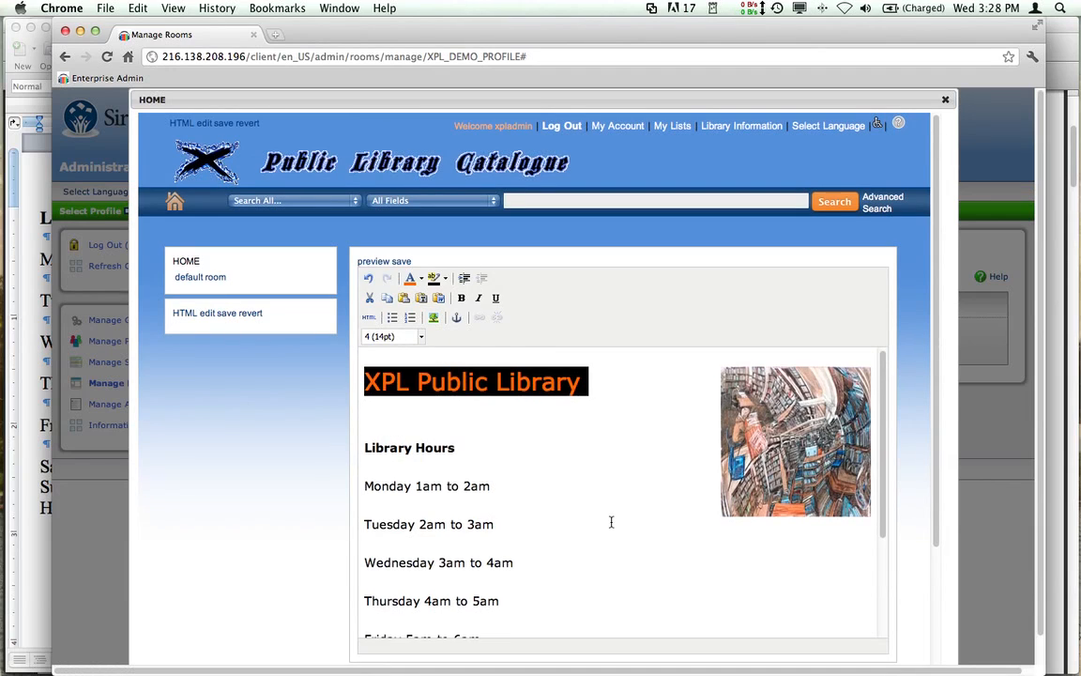
scroll(611, 522, down, 2)
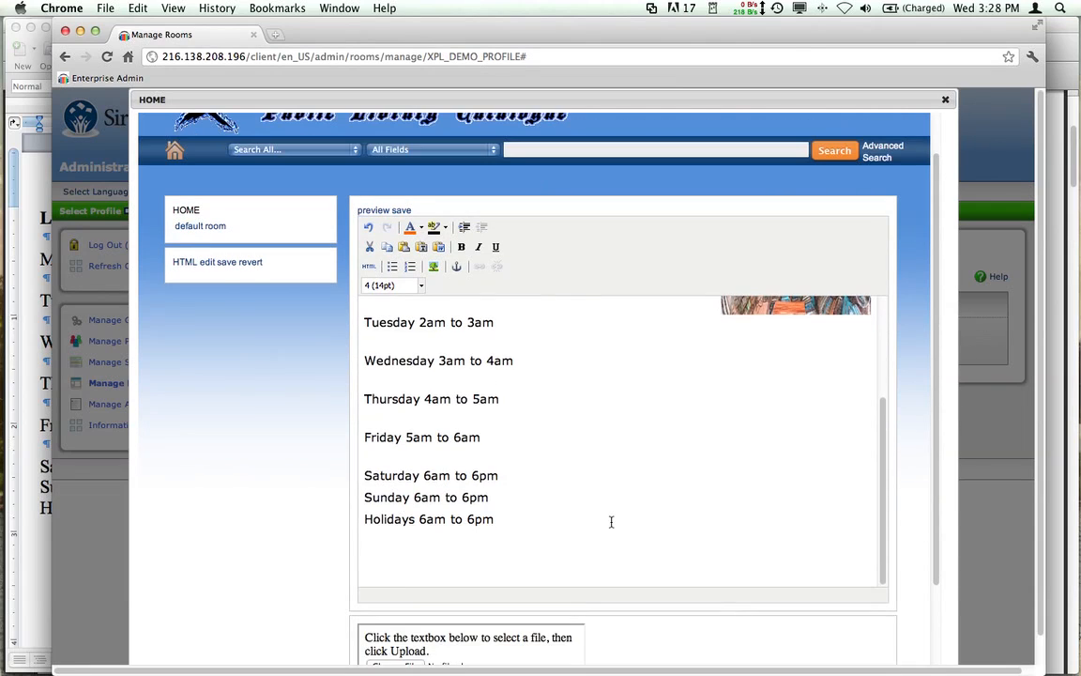
scroll(611, 521, up, 6)
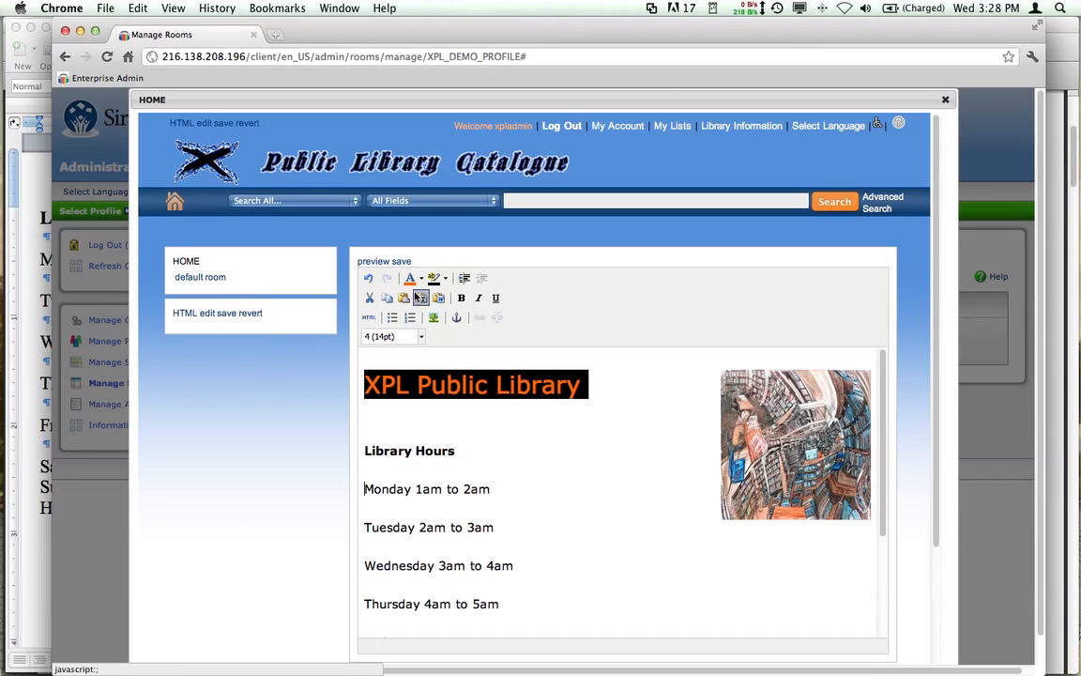
click(398, 263)
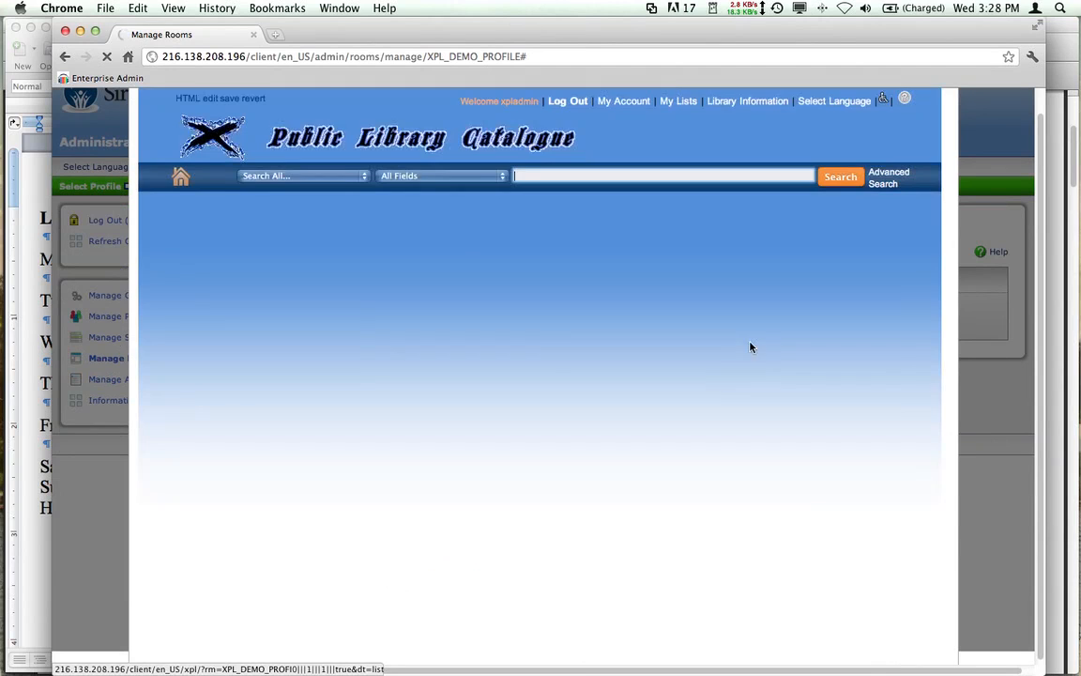
scroll(784, 347, down, 5)
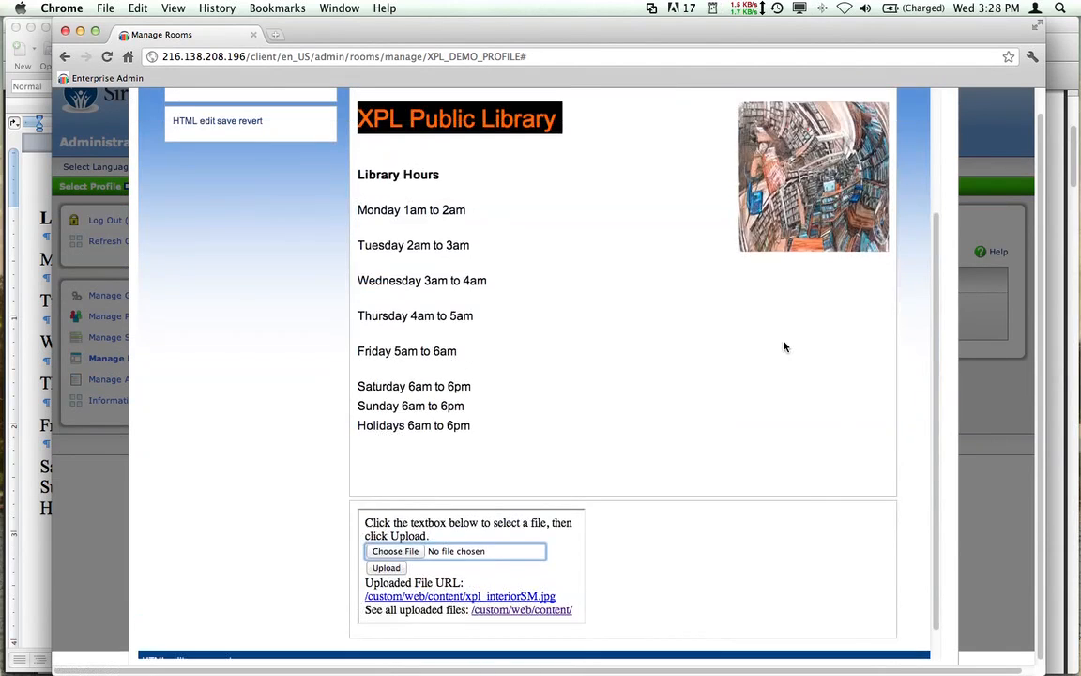
scroll(785, 347, up, 5)
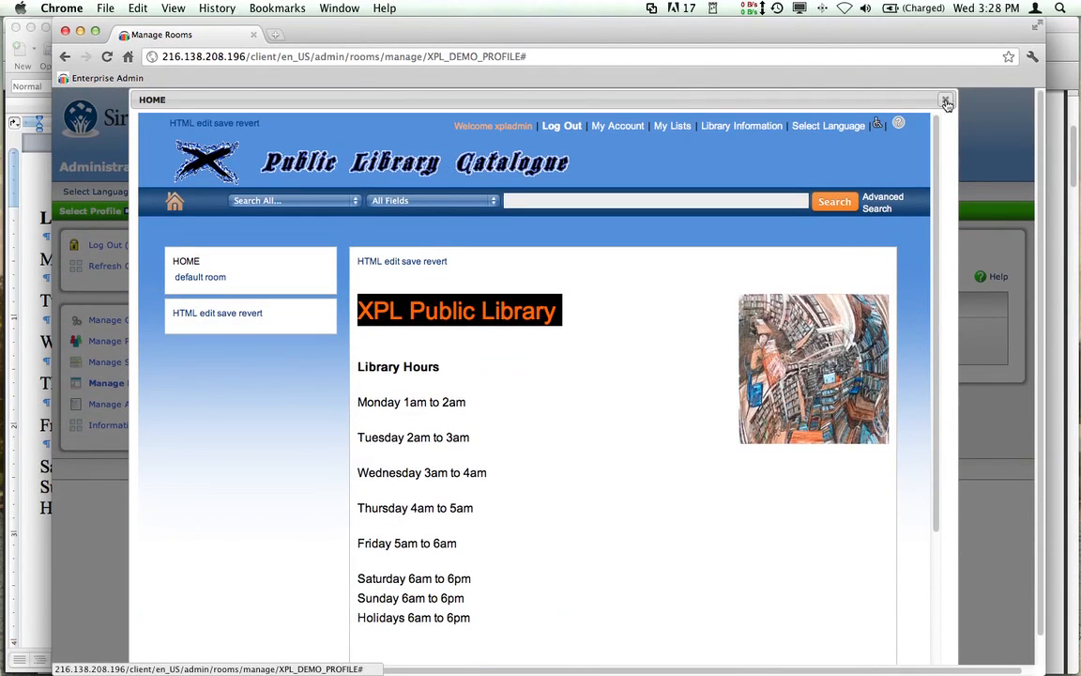
- Close the HOME room editing window and refresh the cache
click(946, 101)
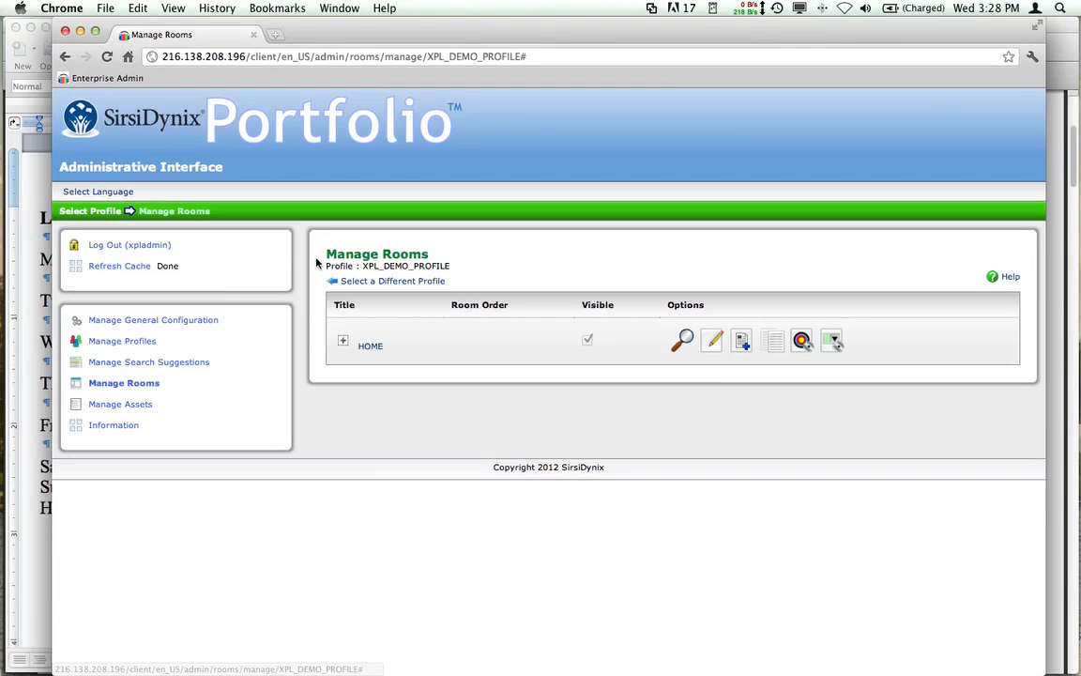
click(123, 266)
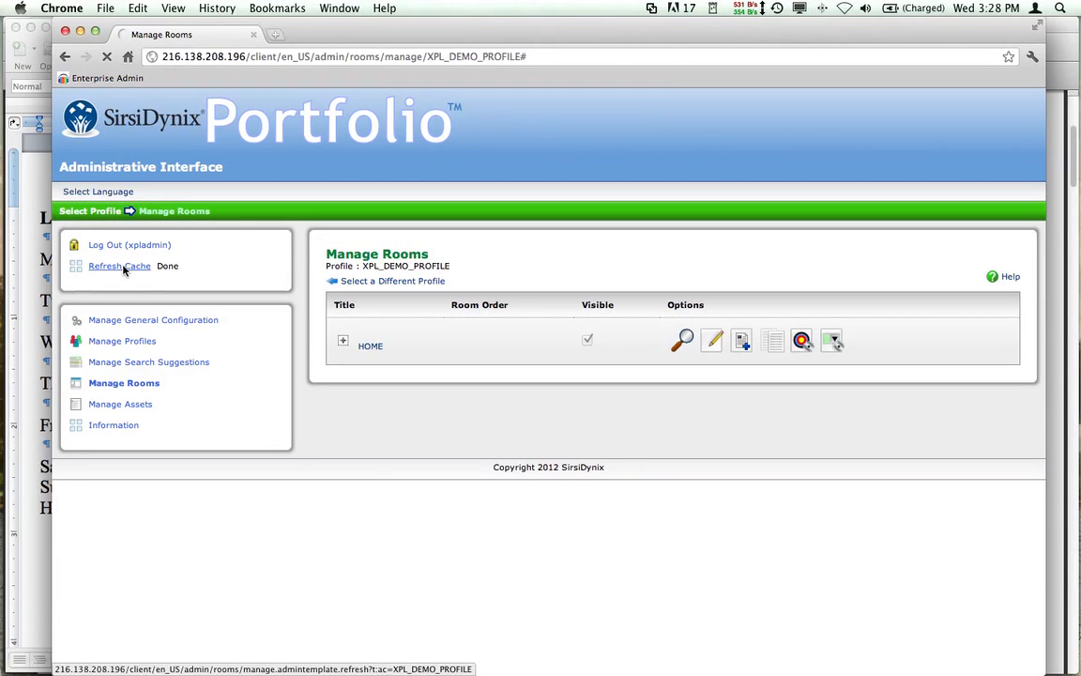
- Switch to Firefox and reload the public catalogue's home page to check the published HOME room content
key(super+Tab)
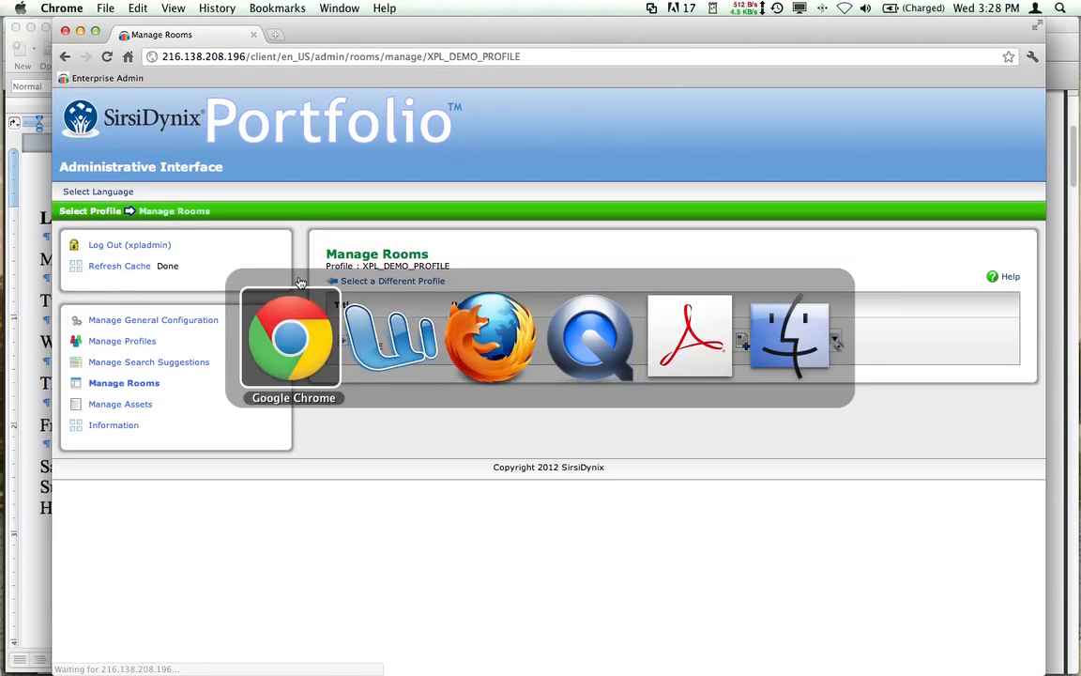
click(460, 309)
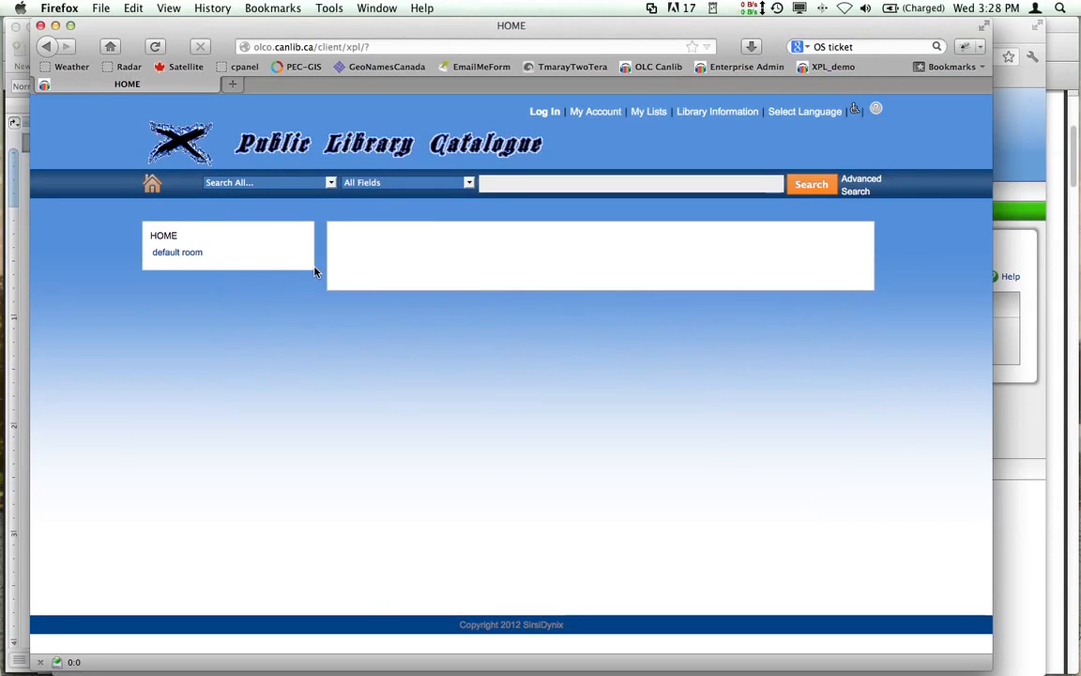
click(151, 187)
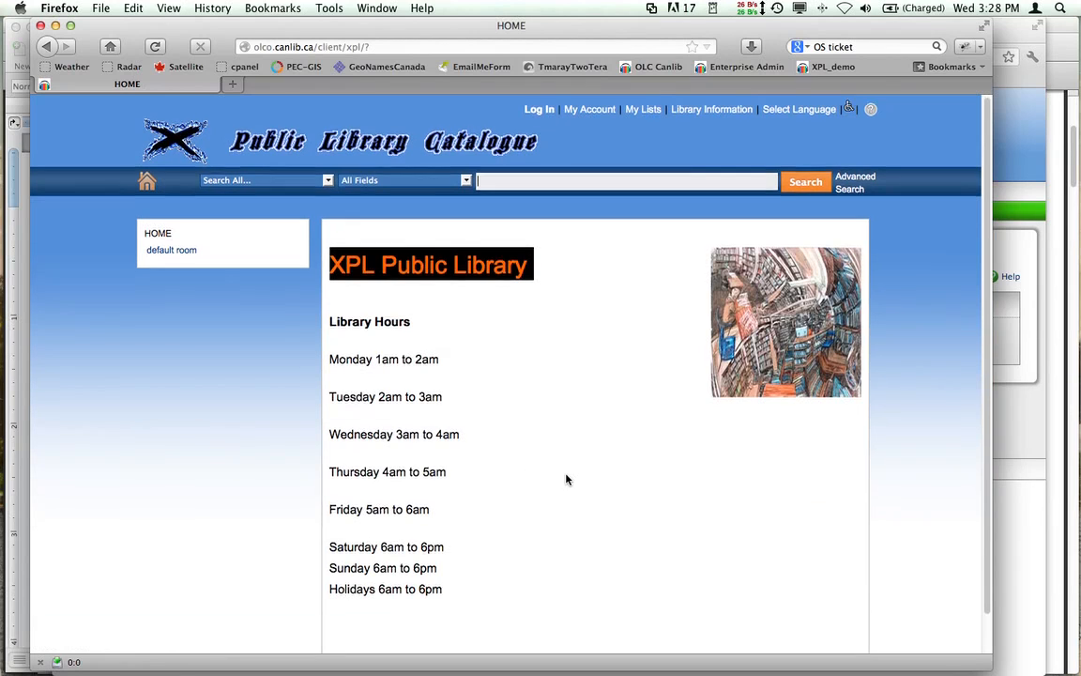
scroll(566, 480, down, 2)
scroll(562, 472, up, 2)
scroll(562, 472, up, 1)
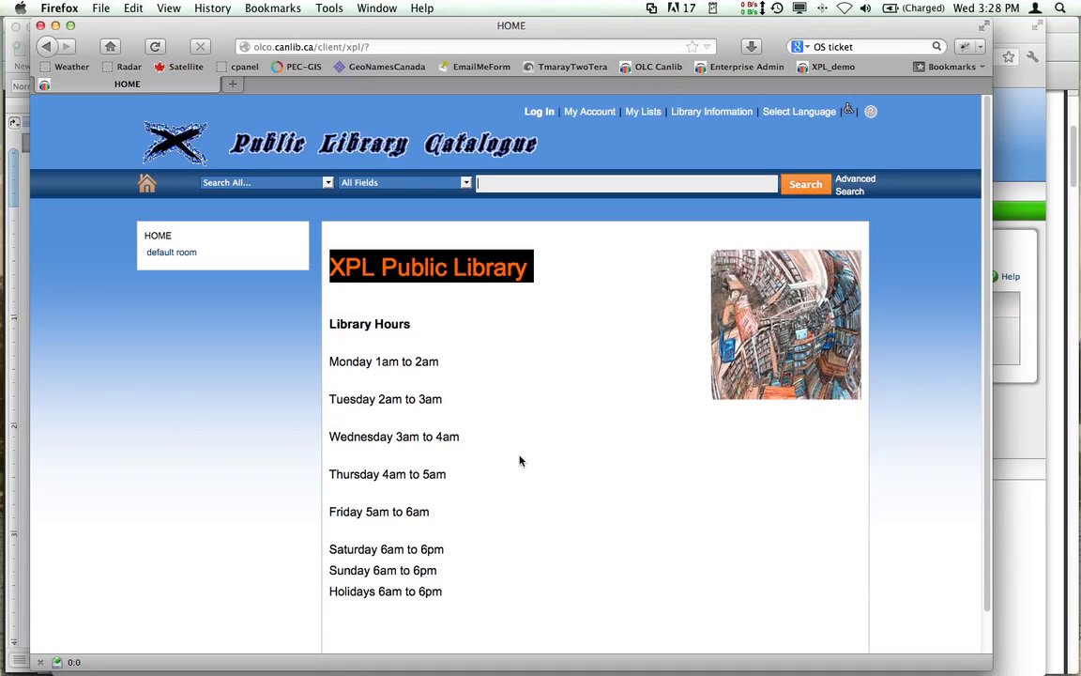
- Switch away from Firefox to another open application
key(super+Tab)
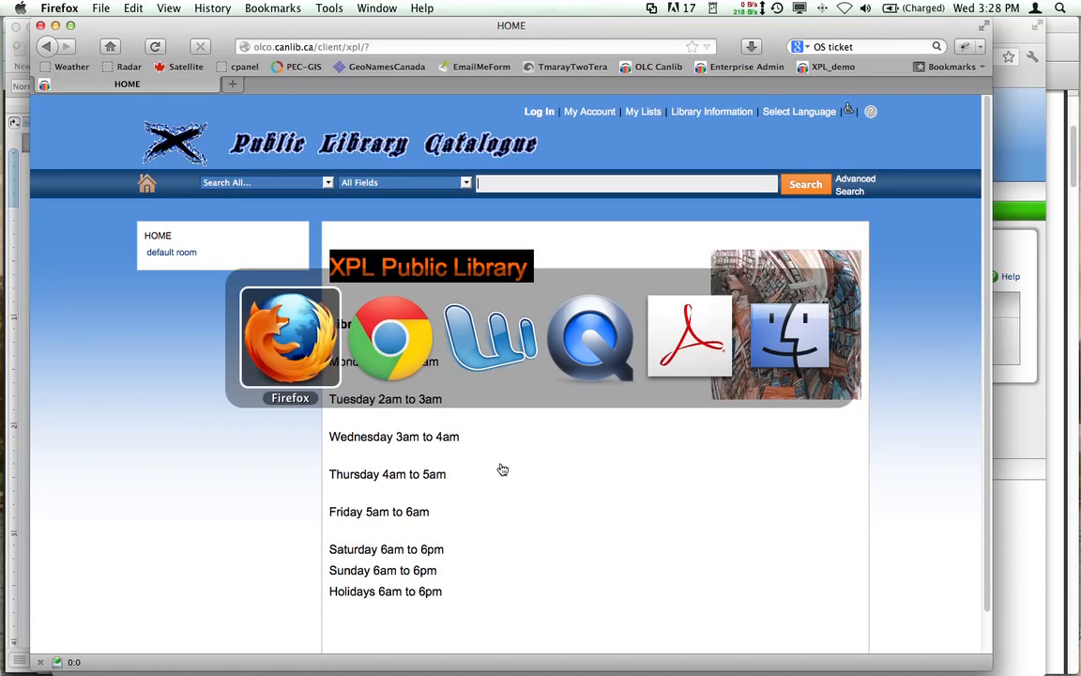